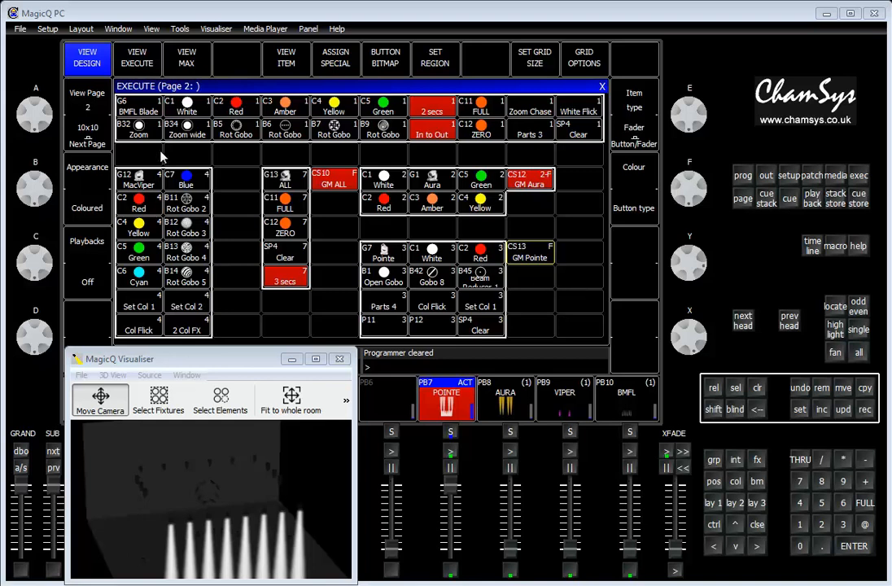
Step: Show Execute page 1 and raise the POINTE, AURA, VIPER and BMFL playbacks to full
click(95, 104)
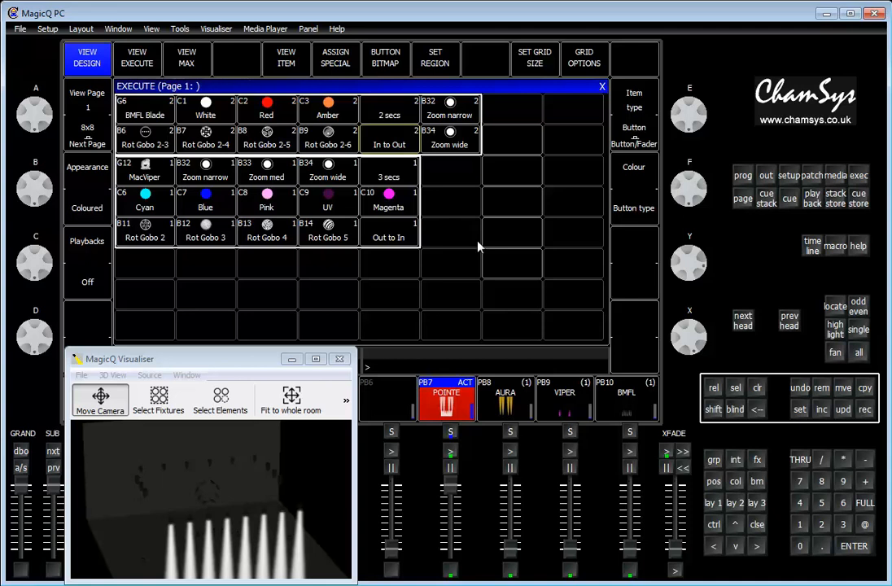
drag(452, 488, 454, 562)
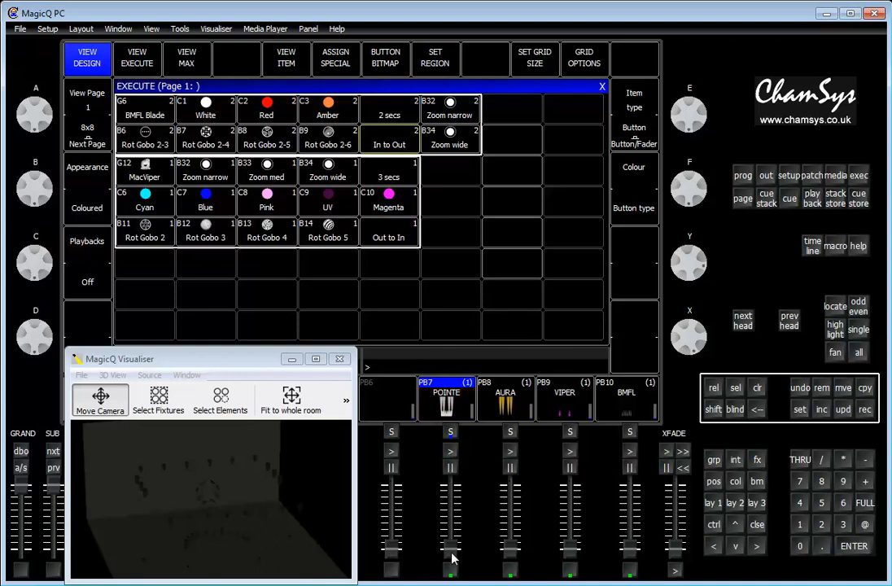
drag(454, 558, 450, 488)
drag(511, 552, 504, 498)
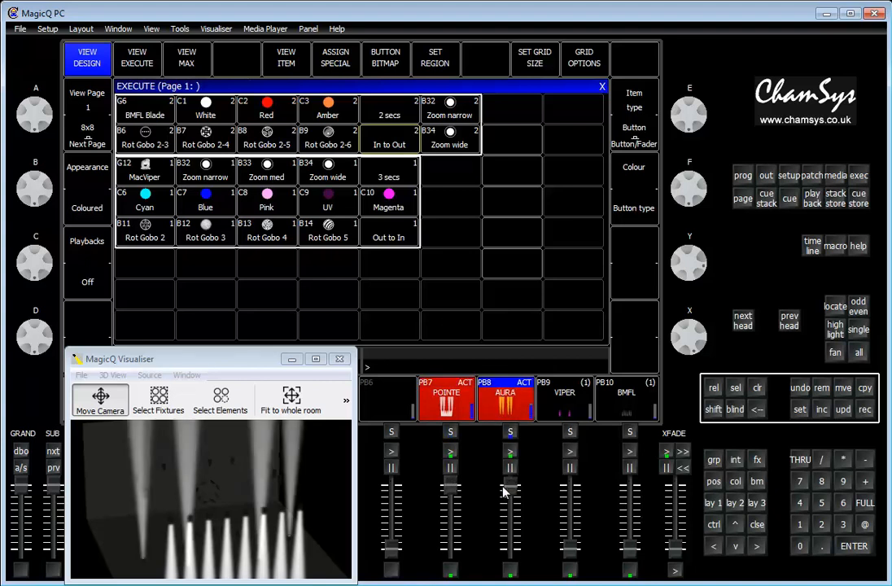
drag(569, 555, 571, 492)
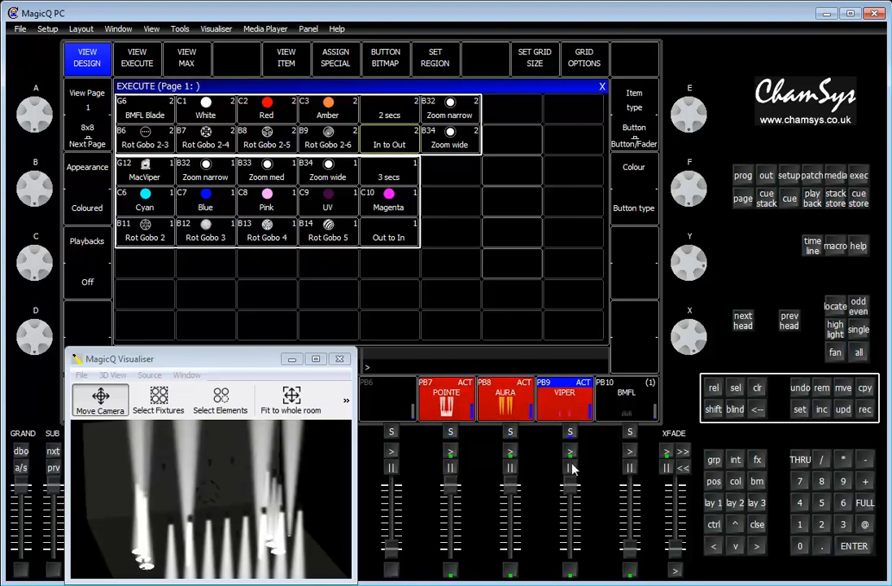
drag(316, 513, 358, 517)
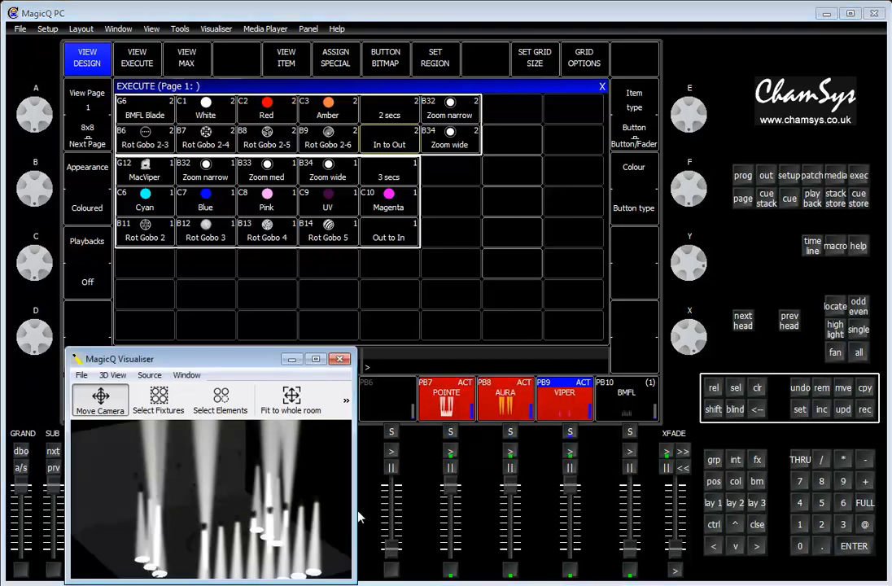
drag(626, 550, 629, 488)
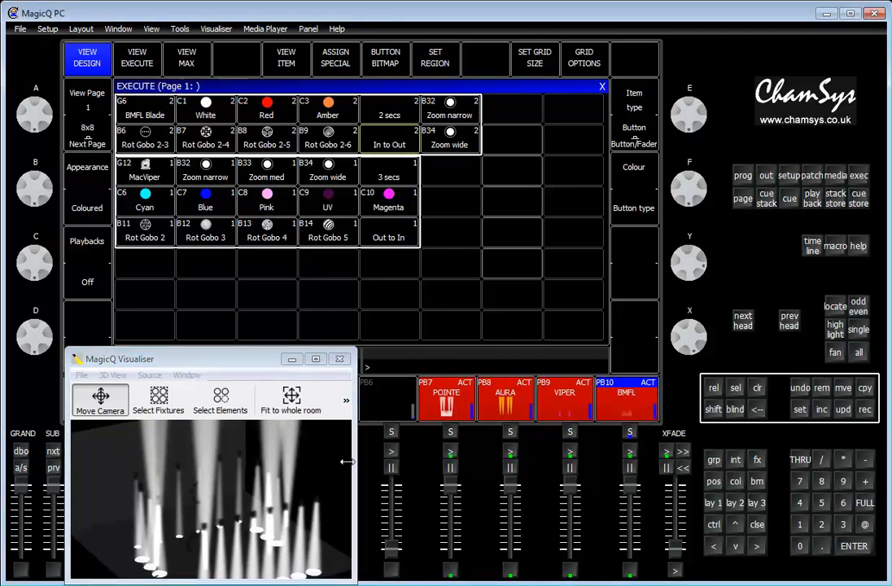
click(271, 483)
scroll(271, 483, down, 5)
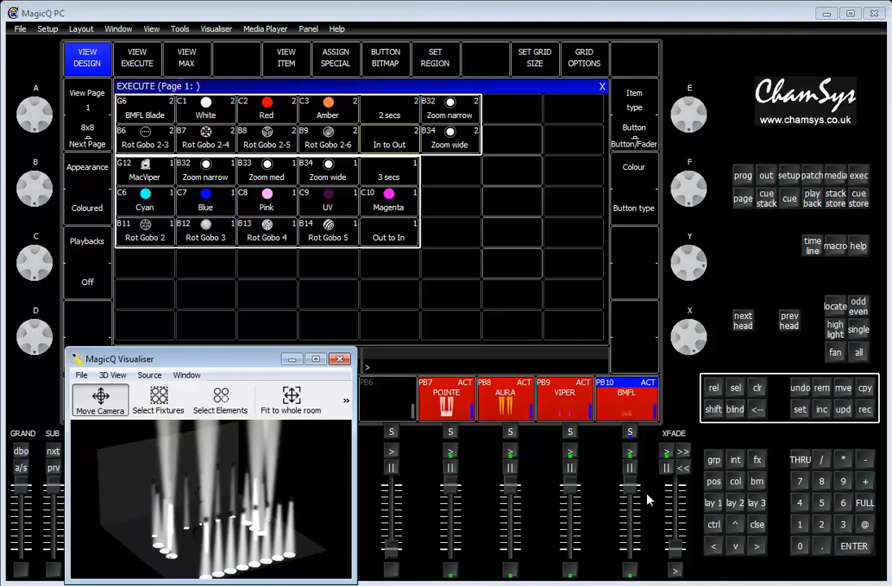
Step: Release all playbacks and reactivate only the BMFL playback at full
click(713, 388)
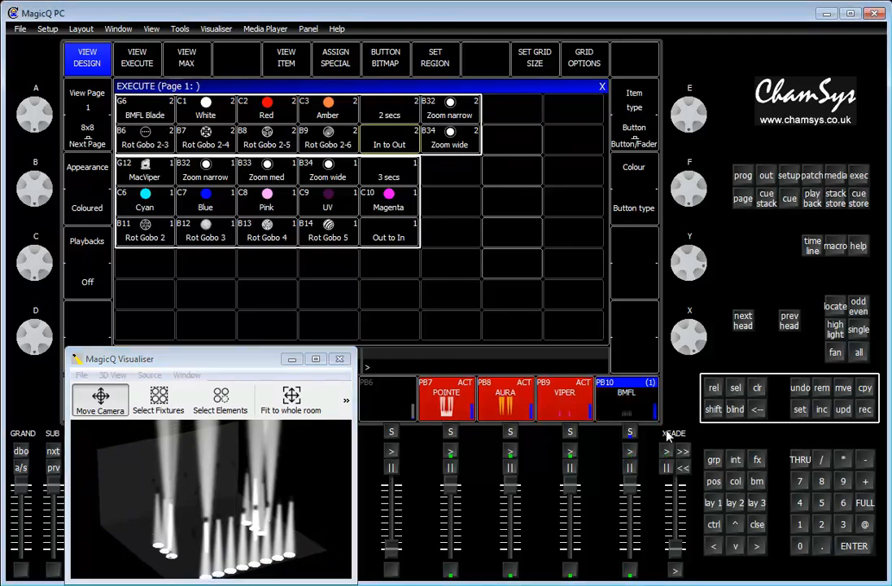
shift+click(713, 388)
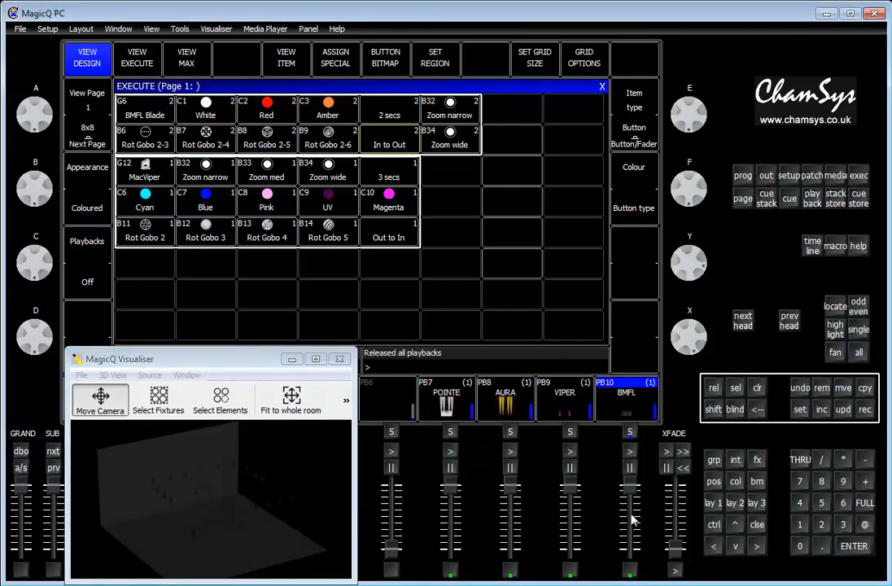
mouse_move(629, 487)
mouse_down()
mouse_move(630, 550)
mouse_move(640, 486)
mouse_up()
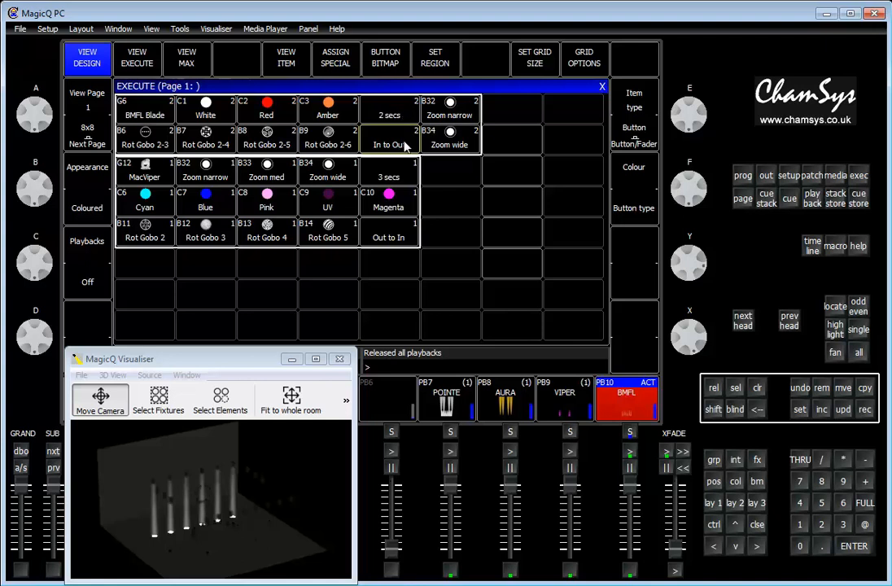
Step: Turn on the 2 secs timing and view the timing options offered for special Execute items without assigning one
click(398, 111)
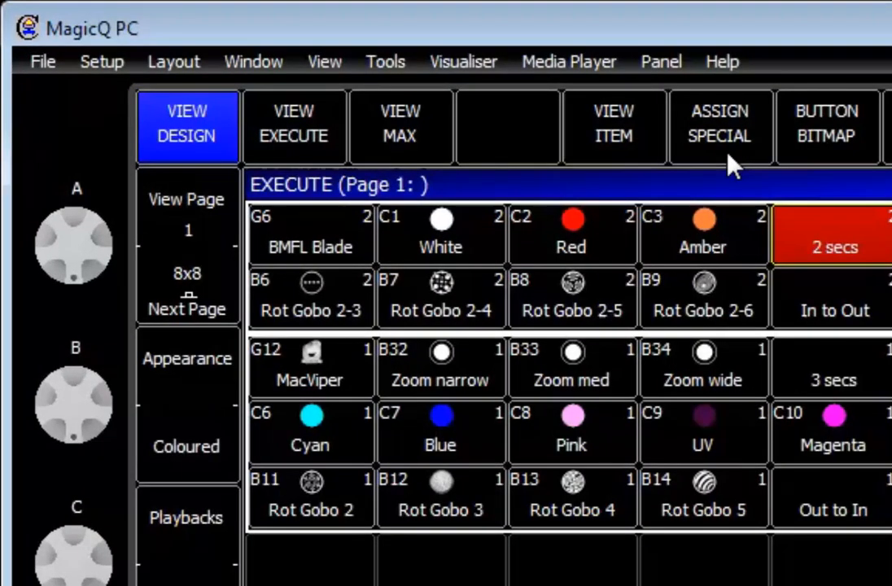
click(728, 126)
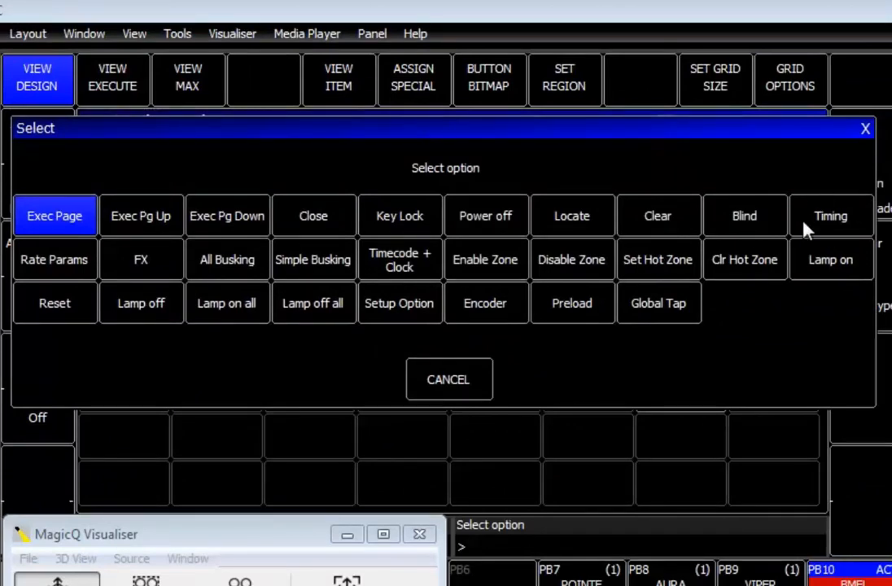
click(838, 222)
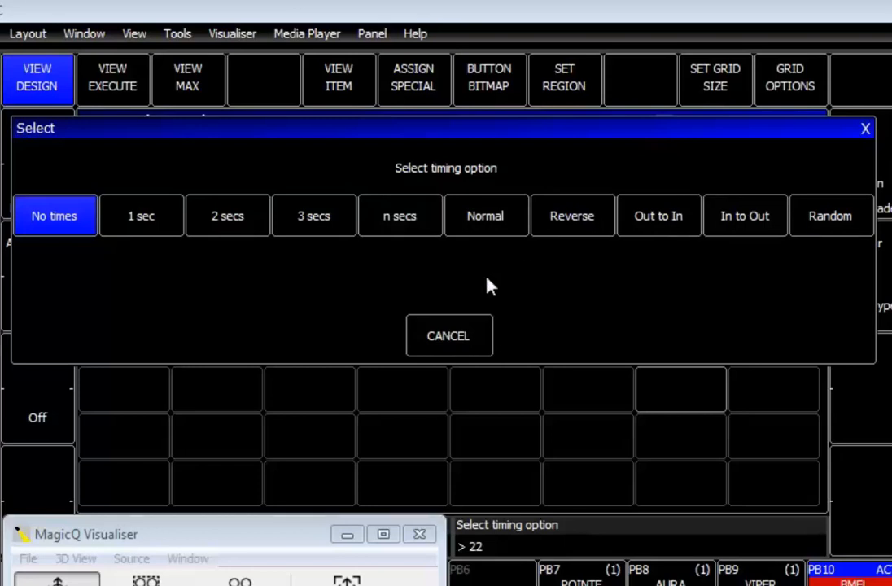
click(444, 336)
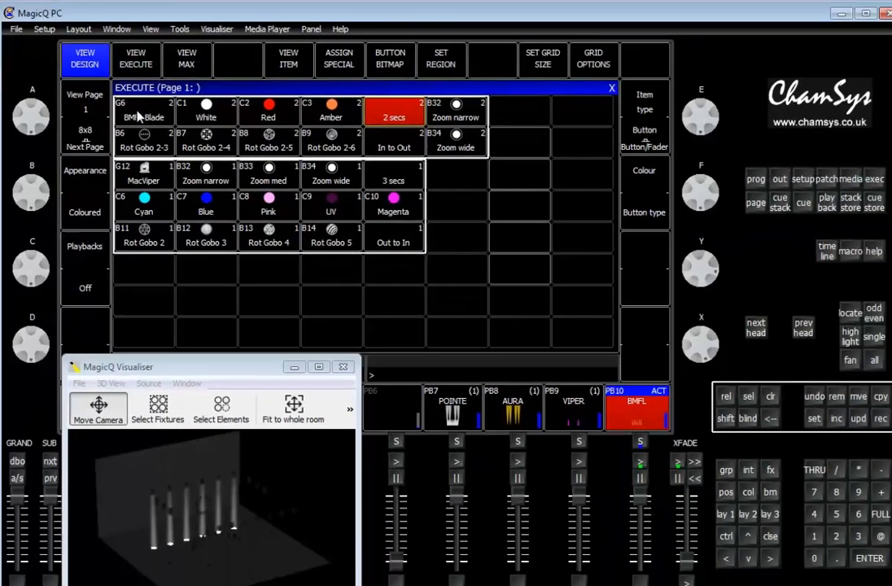
Step: Assign the two-row block of BMFL Blade buttons, from BMFL Blade to Zoom wide, to region 3
drag(122, 157, 339, 195)
drag(286, 135, 440, 134)
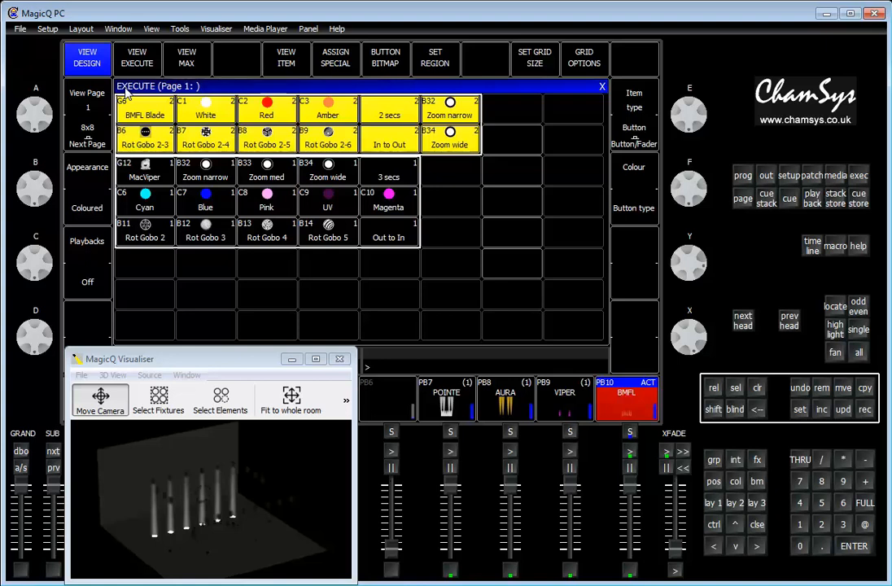
click(443, 65)
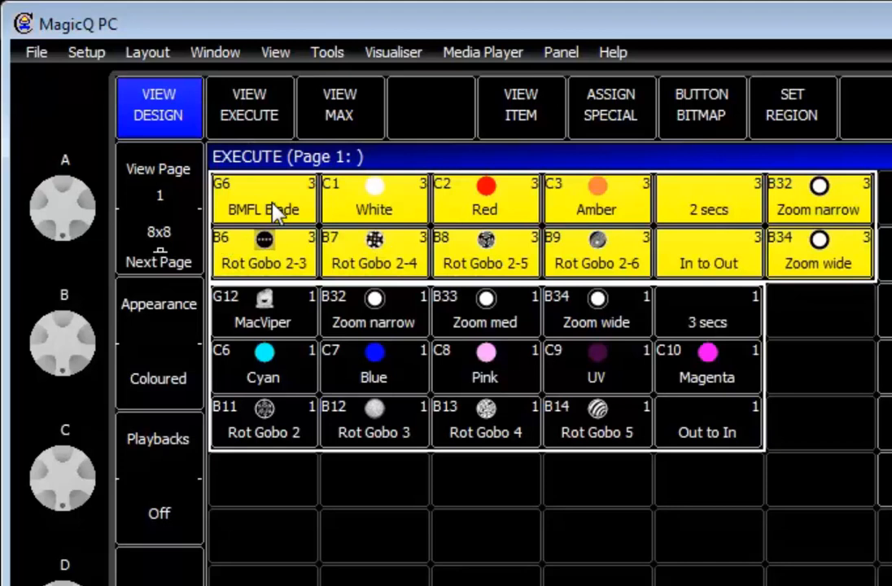
click(843, 381)
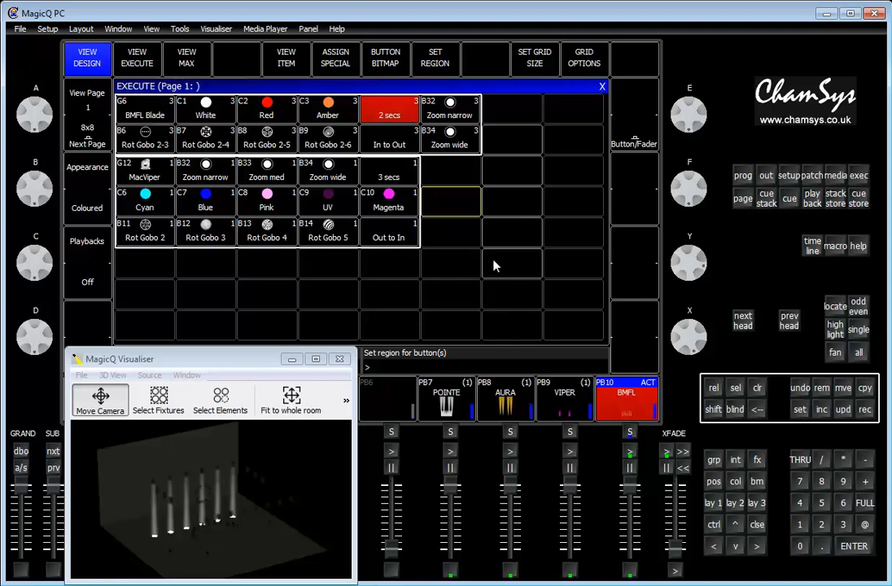
Step: Turn off the 2 secs timing and switch the BMFL colour through Red and Amber to White
click(404, 136)
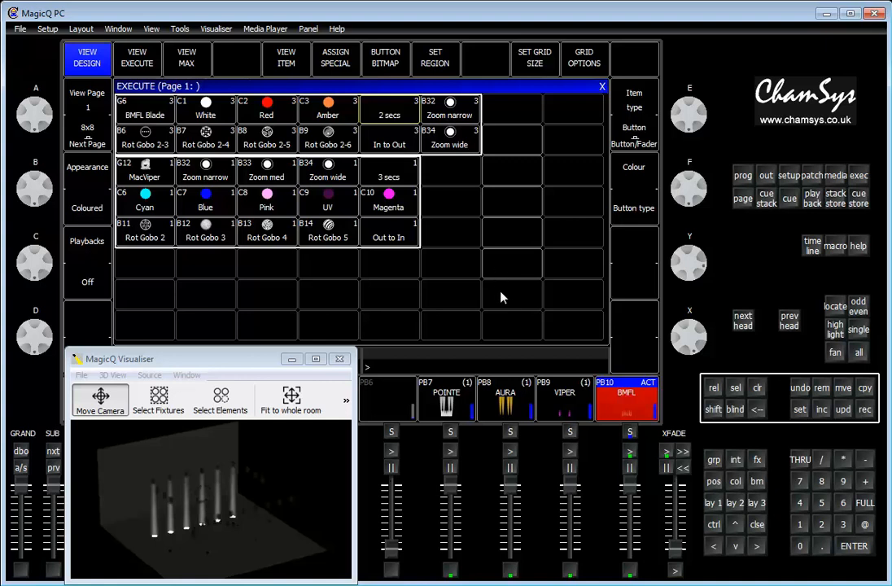
mouse_move(632, 480)
mouse_down()
mouse_move(632, 551)
mouse_move(636, 483)
mouse_up()
click(267, 110)
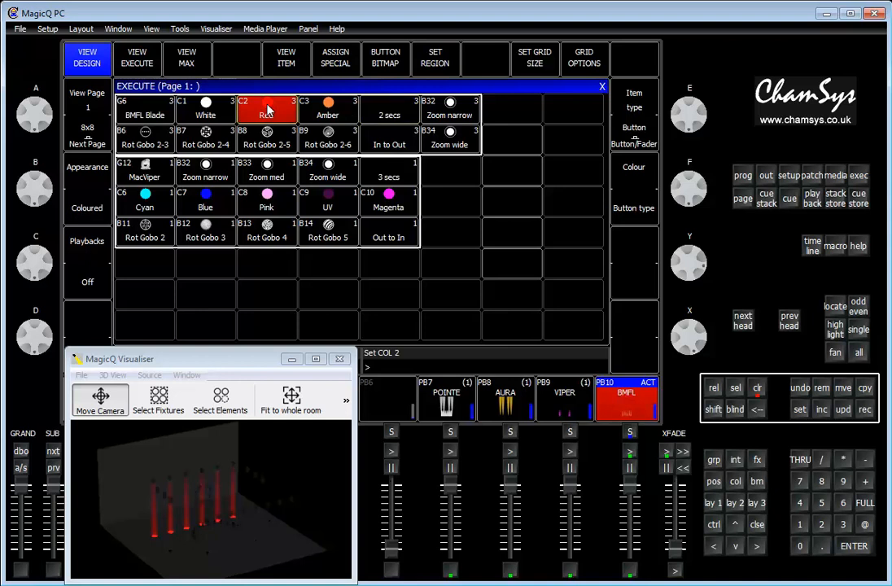
click(325, 112)
click(213, 117)
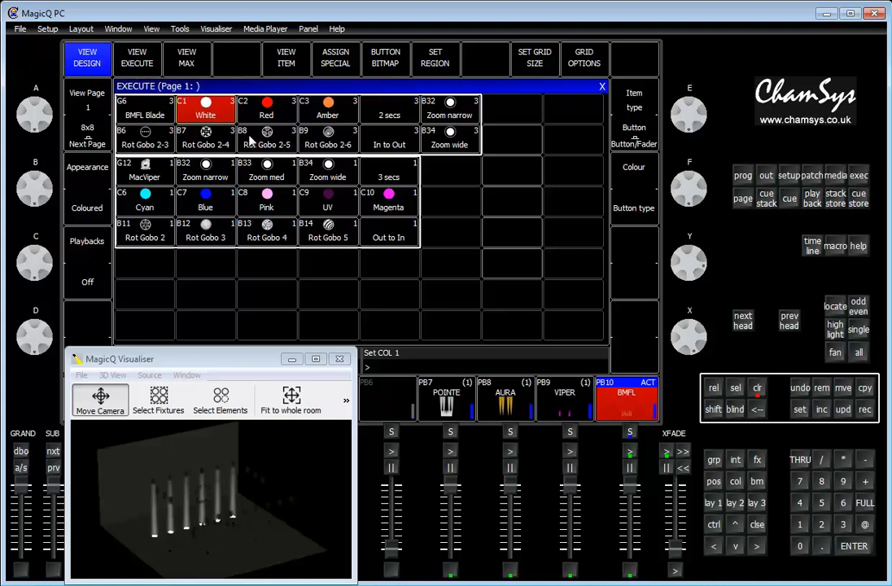
Step: Set the BMFL beams to Zoom wide and try Rot Gobo 2-5 before settling on Rot Gobo 2-4
click(454, 143)
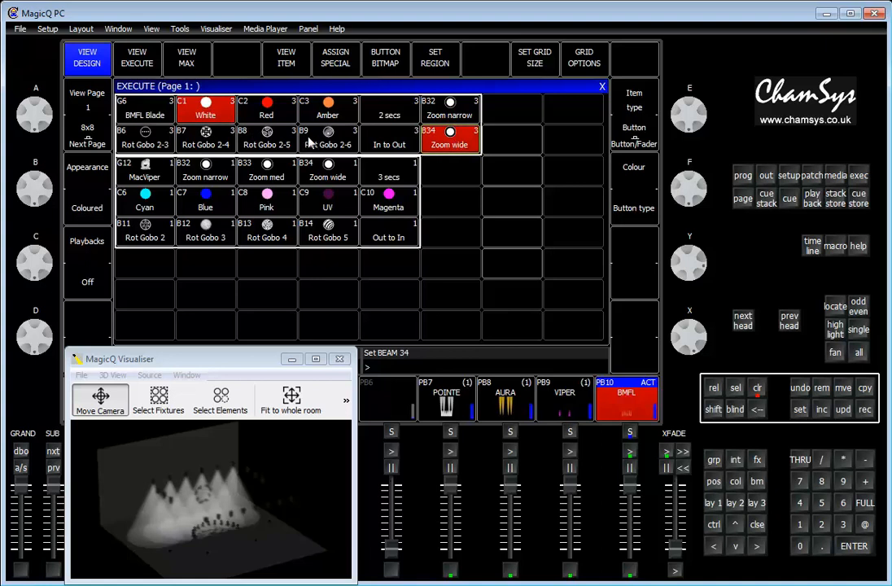
click(263, 142)
click(199, 144)
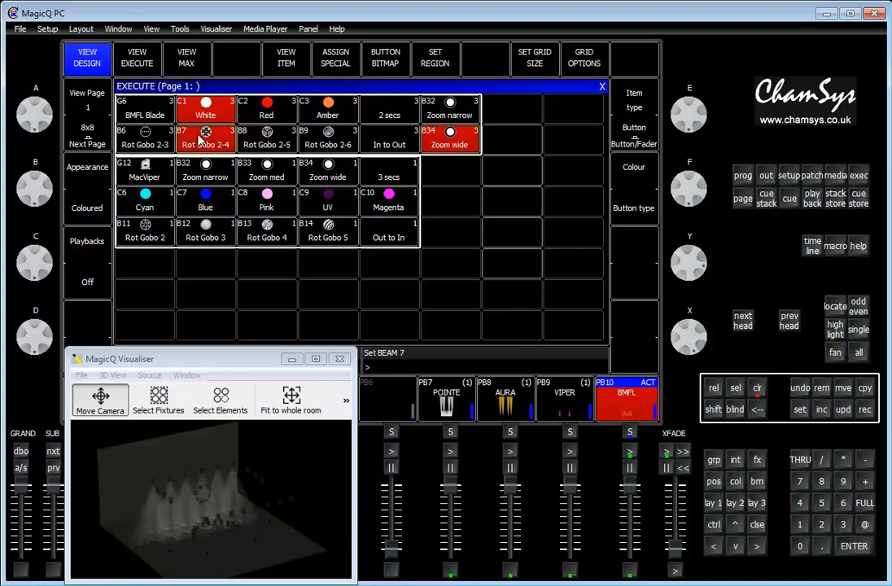
click(268, 529)
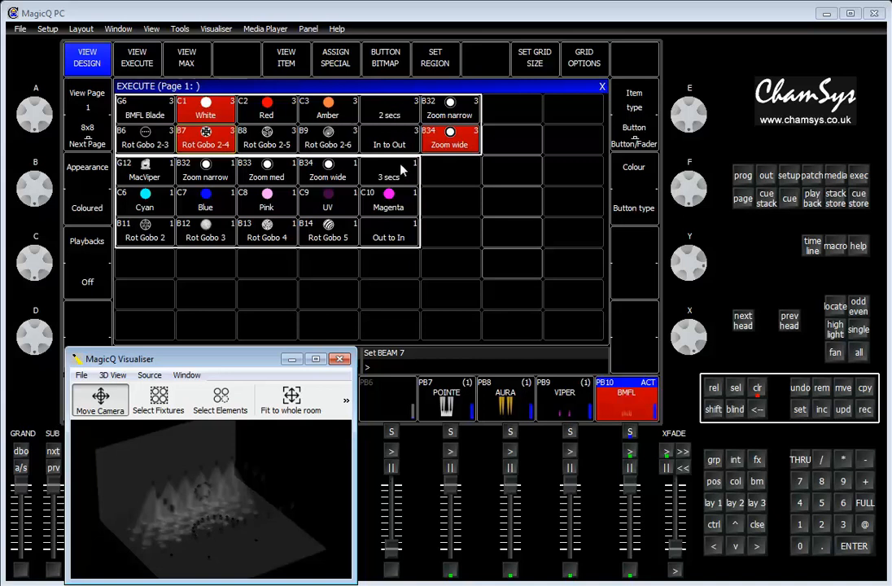
Step: Demonstrate timed BMFL zooms: Zoom narrow with 2 secs enabled, and Zoom wide with In to Out added
click(404, 118)
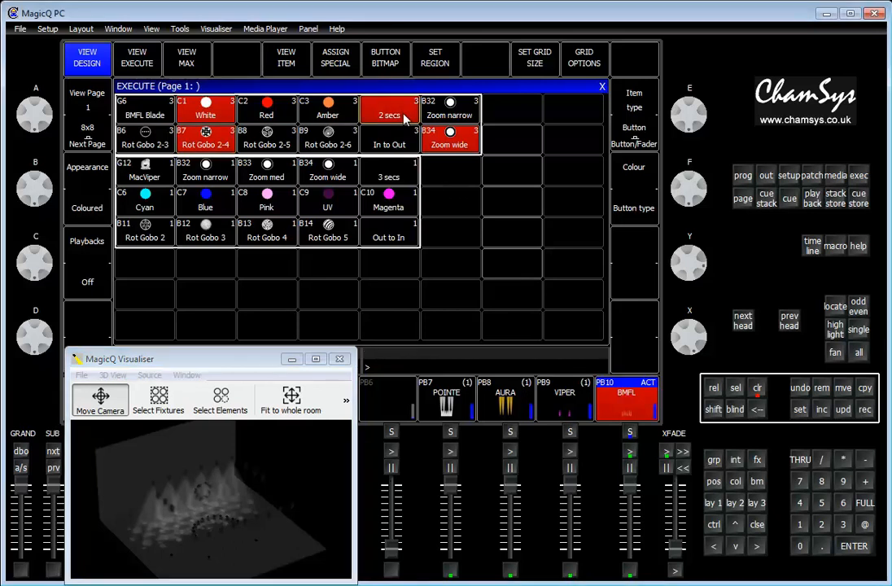
click(446, 114)
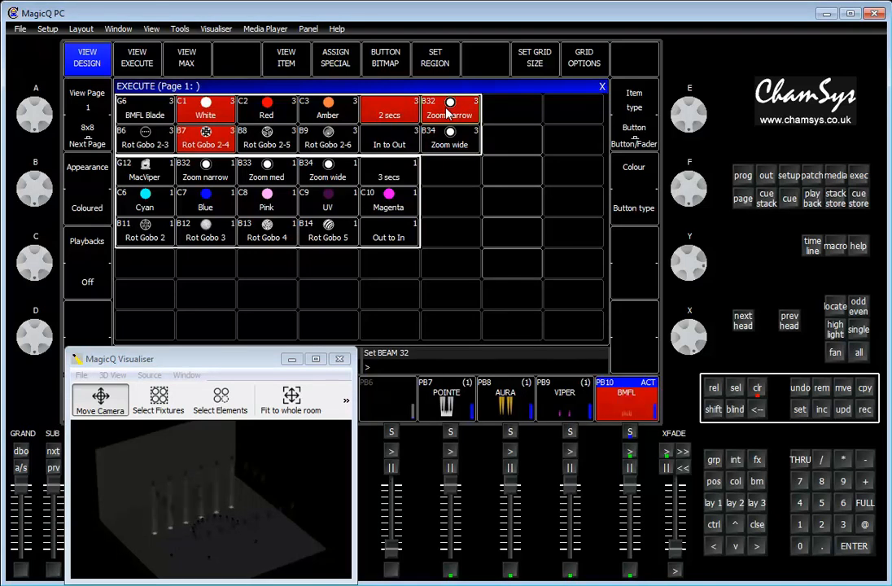
click(378, 146)
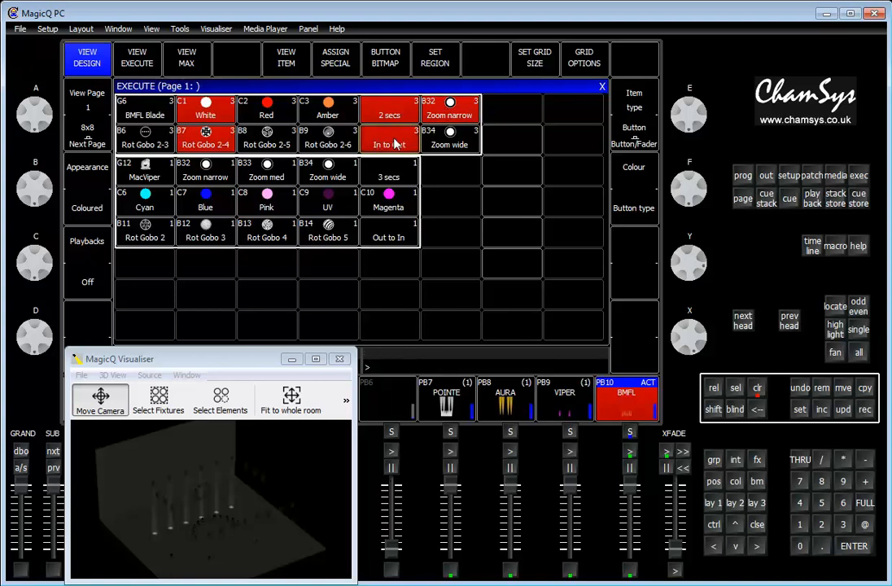
click(466, 145)
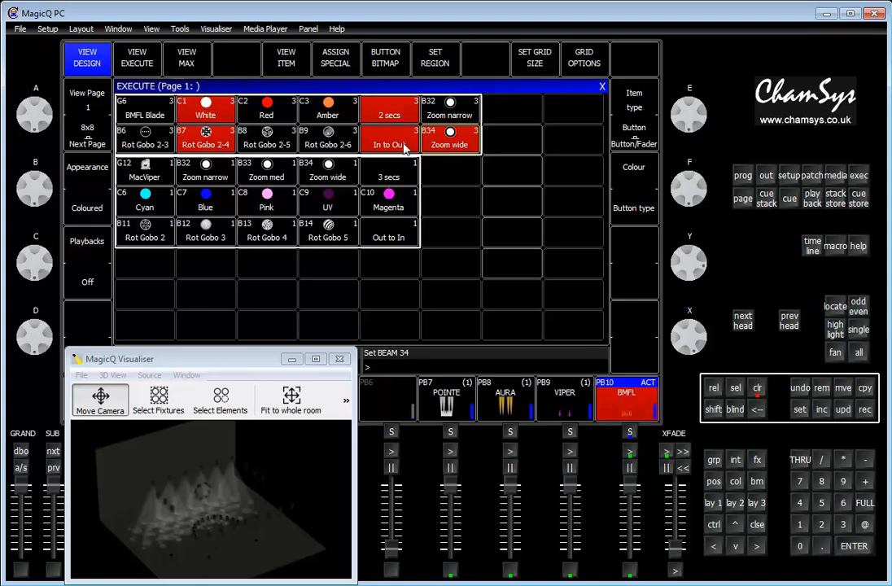
Step: Clear the programmer and set the BMFL colour to Red with the region's timing still enabled
click(757, 388)
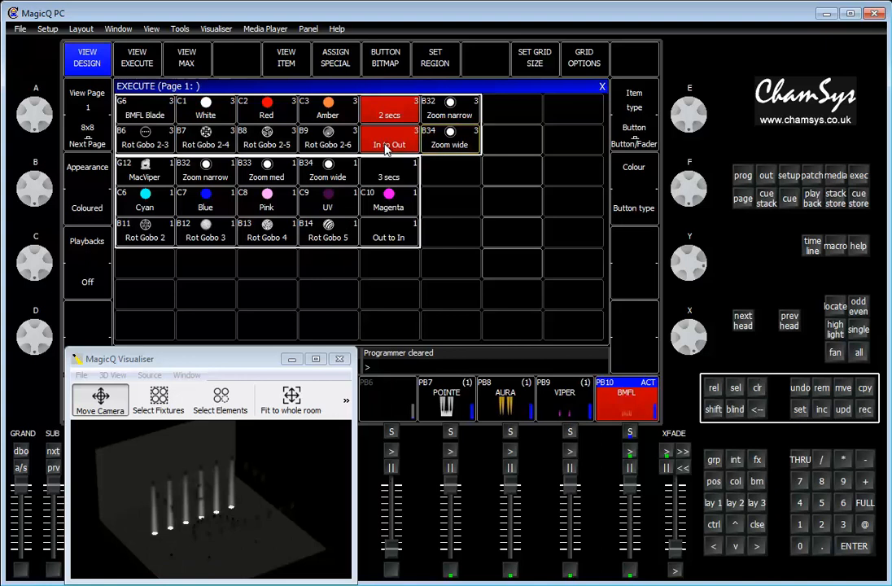
click(270, 116)
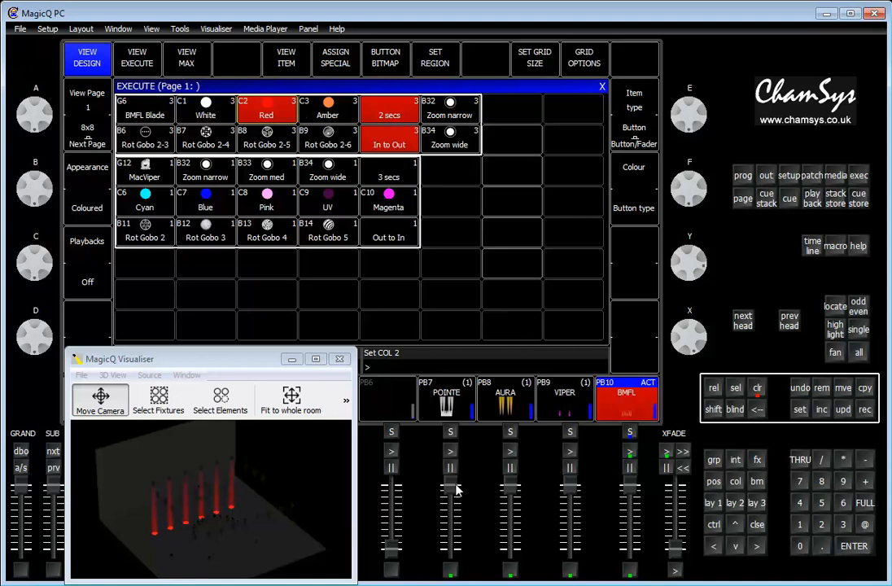
Step: Raise the POINTE playback and lower it to zero, and activate the VIPER playback instead
drag(456, 555, 457, 465)
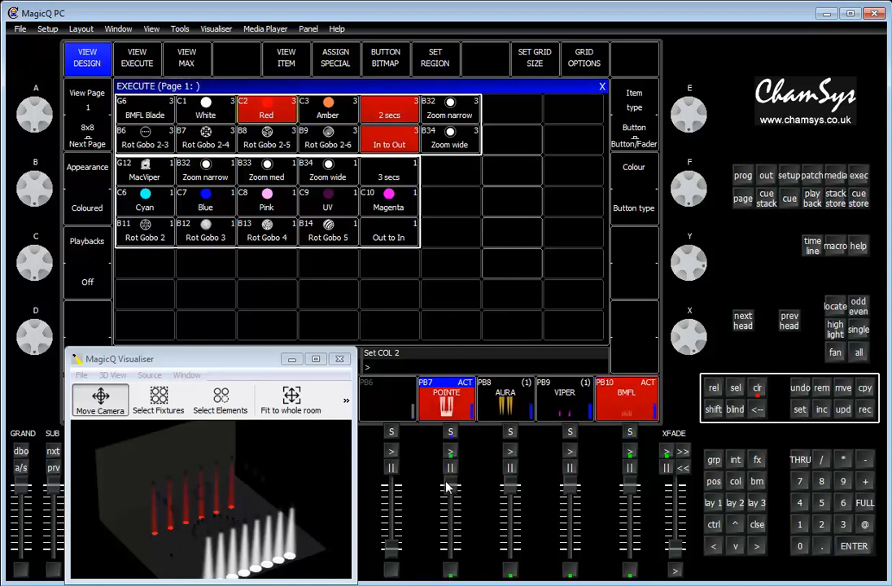
drag(450, 486, 450, 551)
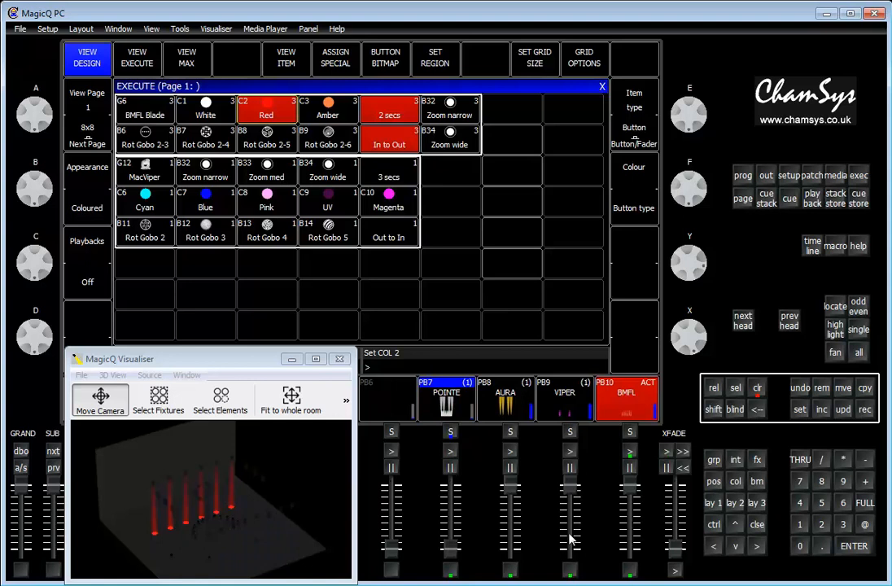
click(572, 572)
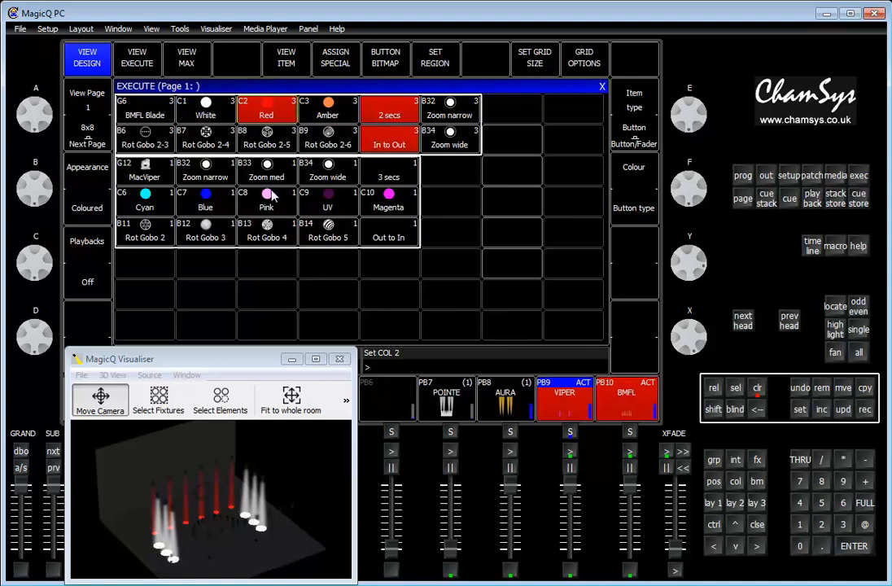
Step: In the MacViper region, switch from Zoom narrow to Zoom wide and apply Pink and Rot Gobo 4
click(207, 177)
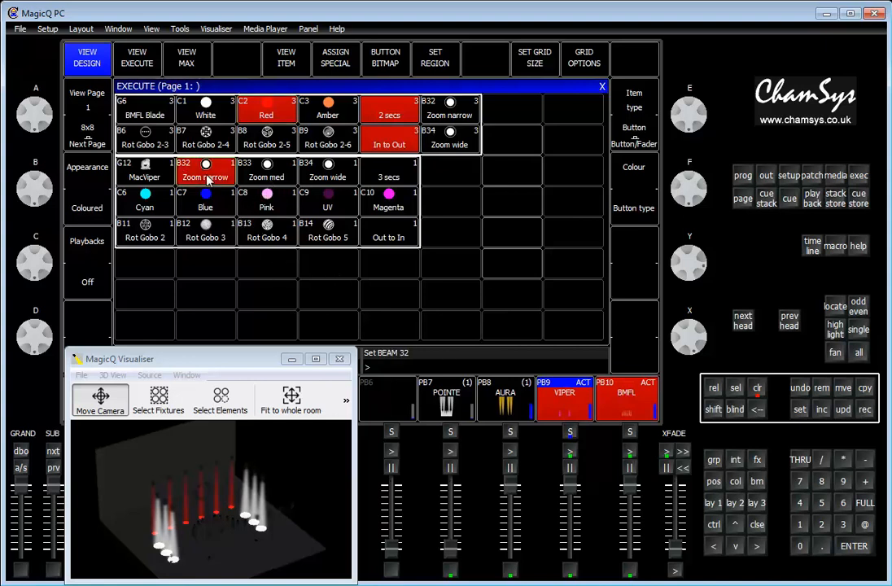
click(326, 174)
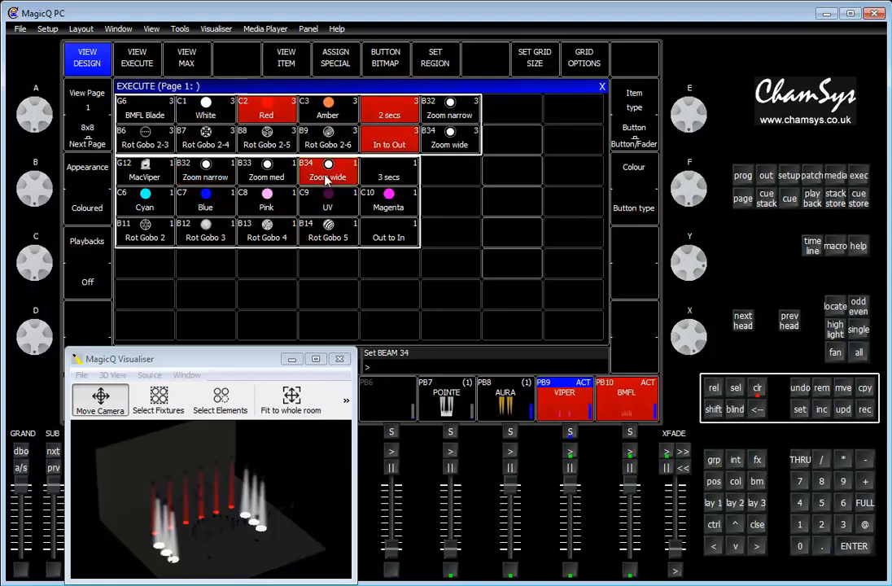
click(282, 210)
click(274, 243)
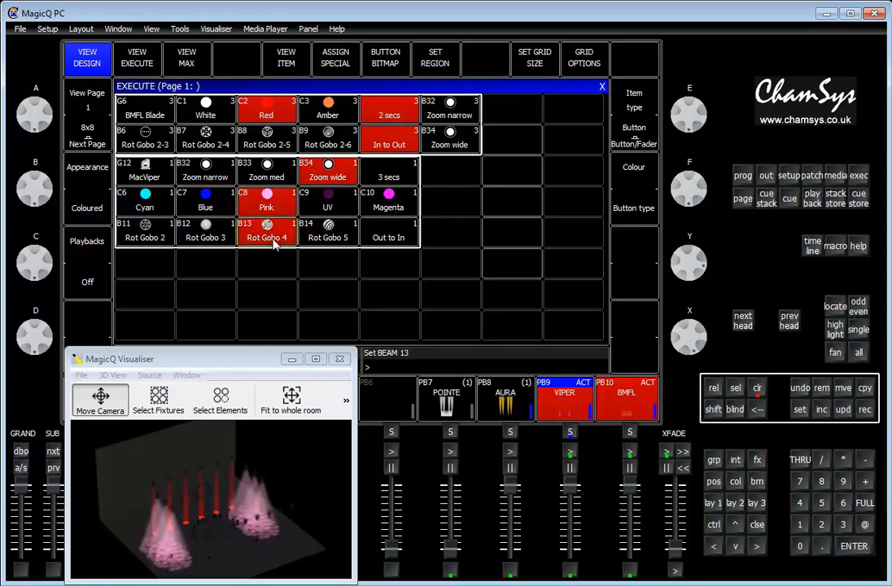
Step: Switch the MacViper fixtures through Rot Gobo 3, Rot Gobo 2 and Rot Gobo 5
click(210, 236)
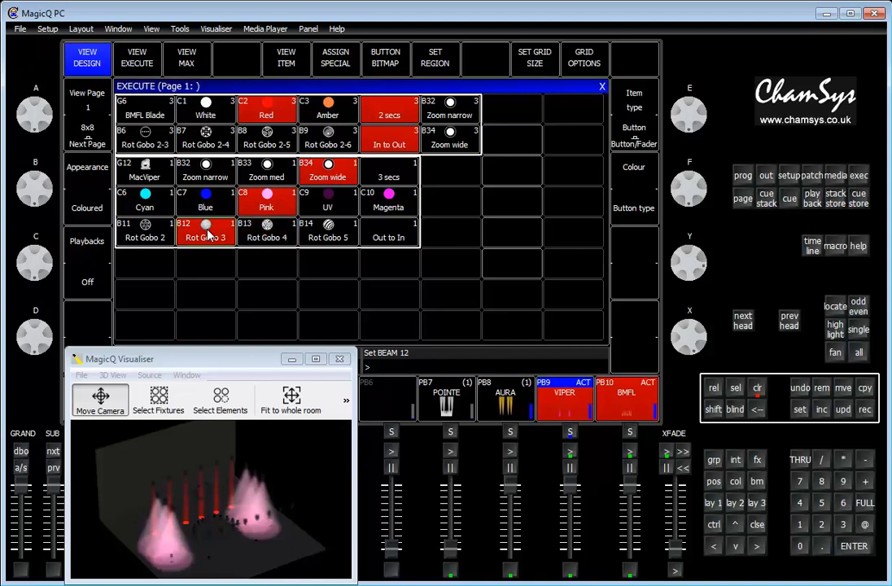
click(142, 235)
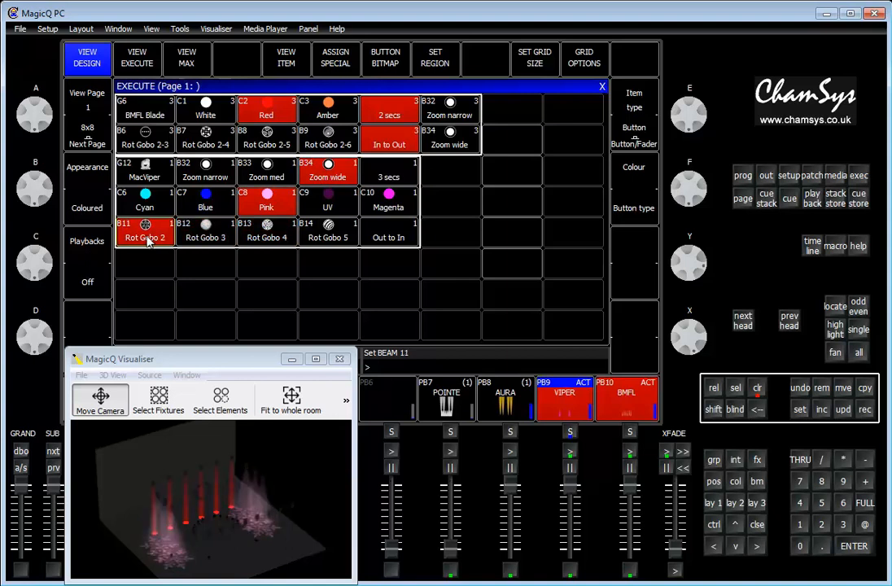
click(350, 235)
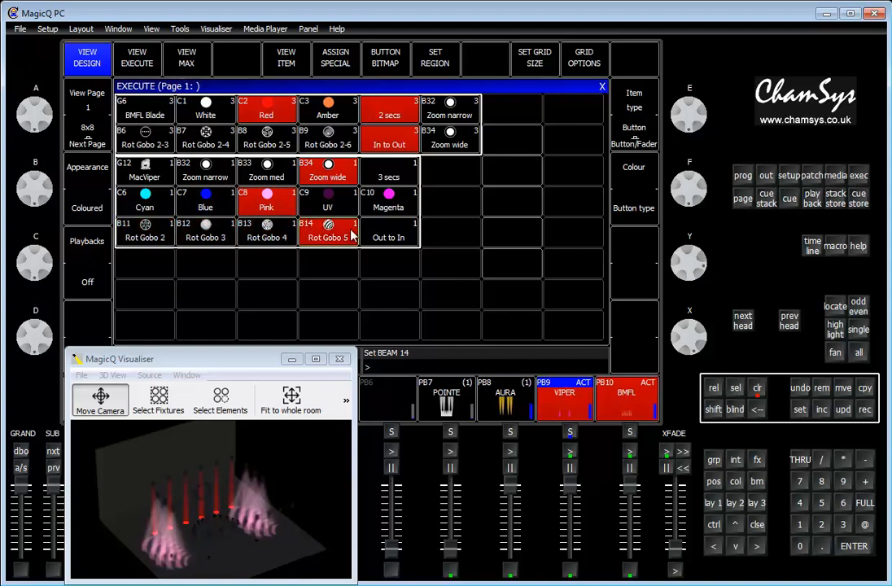
Step: Apply Zoom narrow to the MacVipers with 3 secs and Out to In enabled, and clear the programmer
click(397, 175)
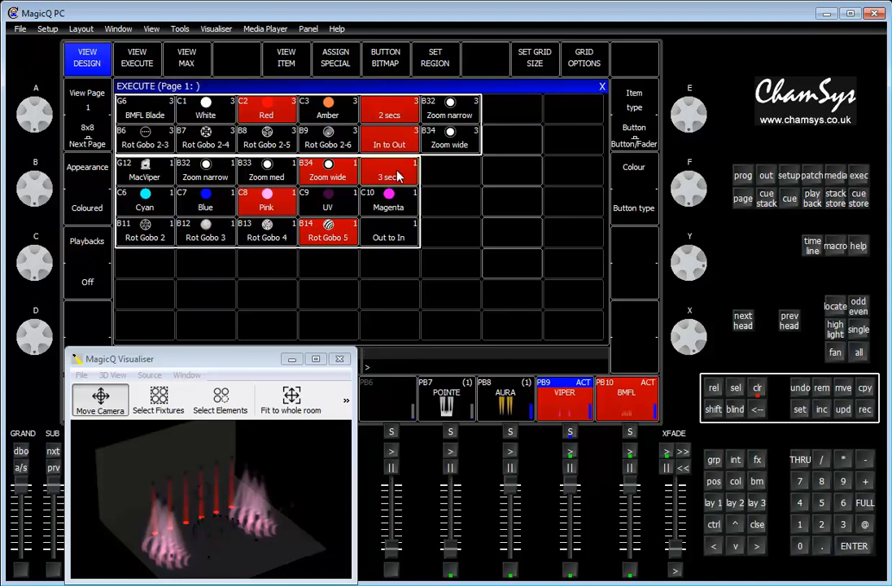
click(392, 238)
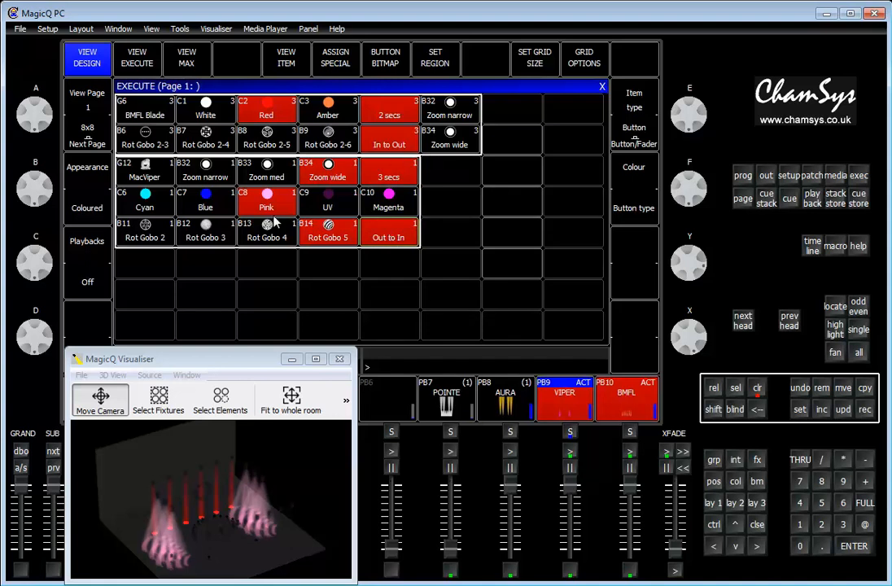
click(203, 179)
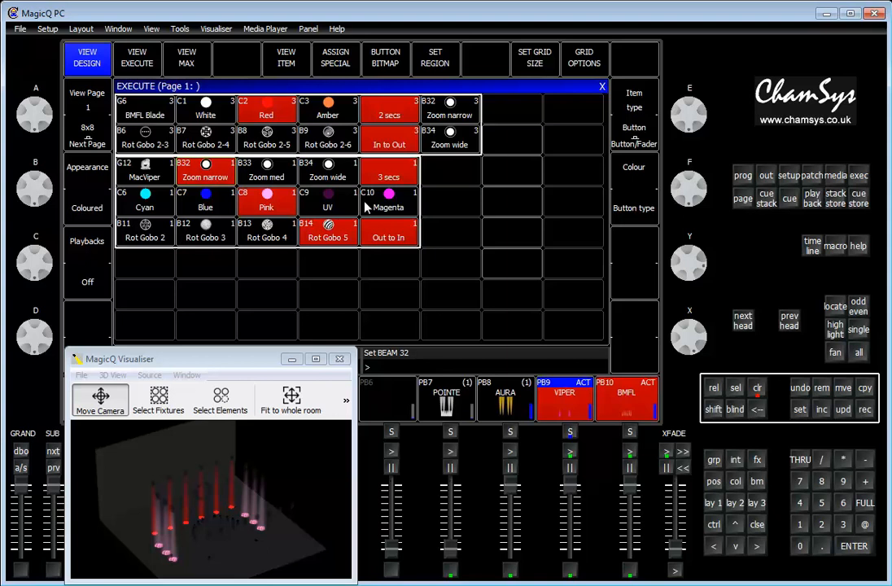
click(758, 389)
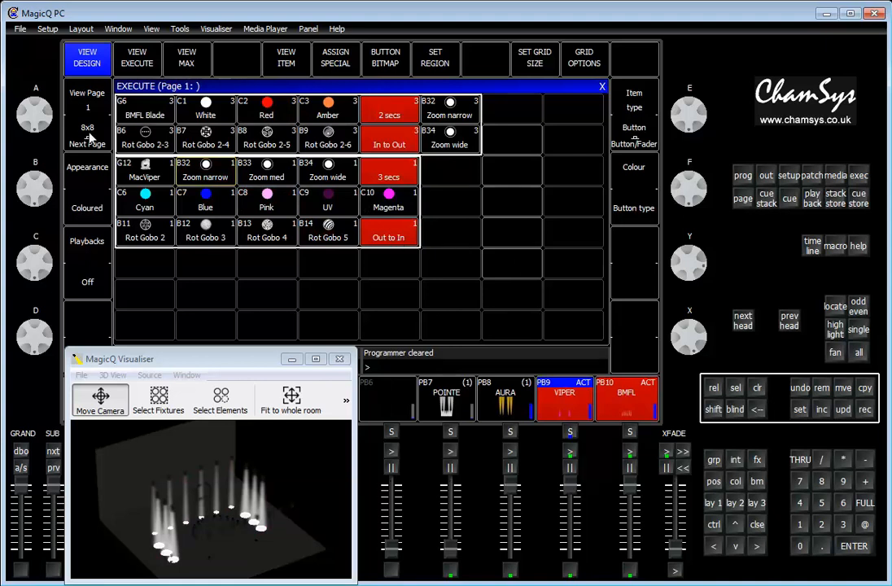
Step: Switch to Execute page 2 and take the BMFL intensity to ZERO and back to FULL
click(88, 140)
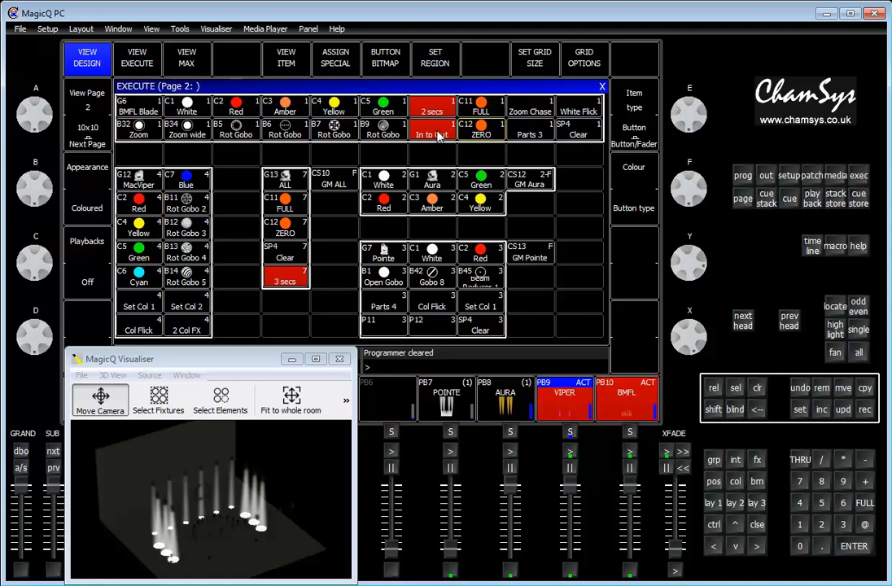
click(482, 133)
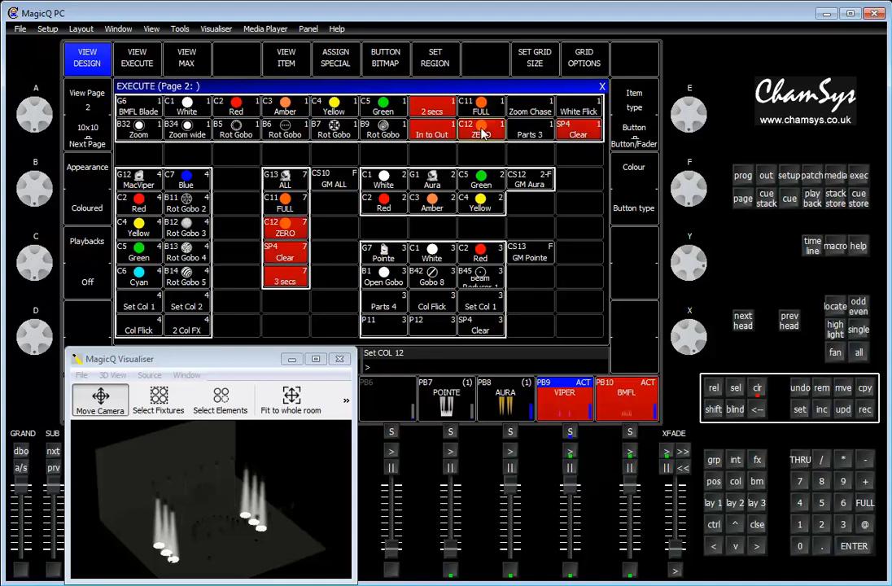
click(481, 108)
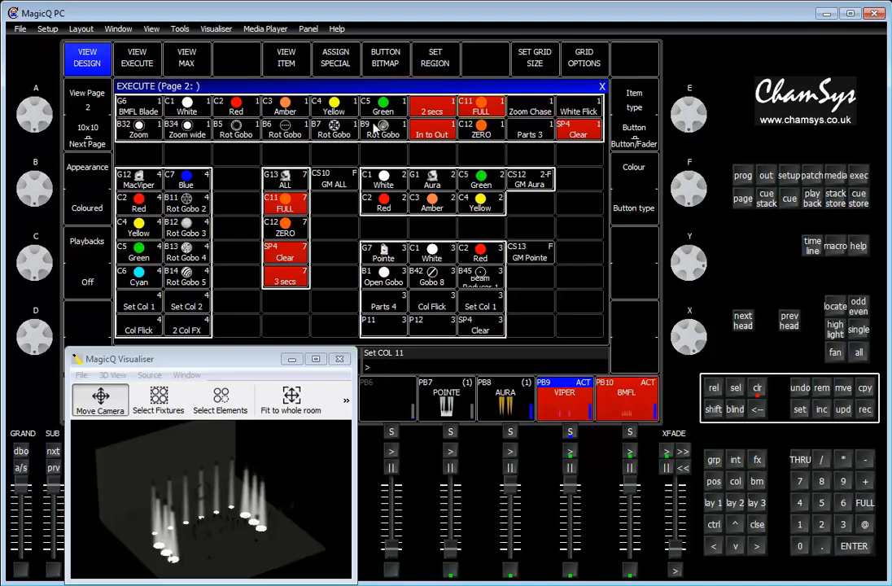
Step: Preload Zoom wide, Red and the B7 Rot Gobo in the BMFL region, and trigger them together
key(ctrl)
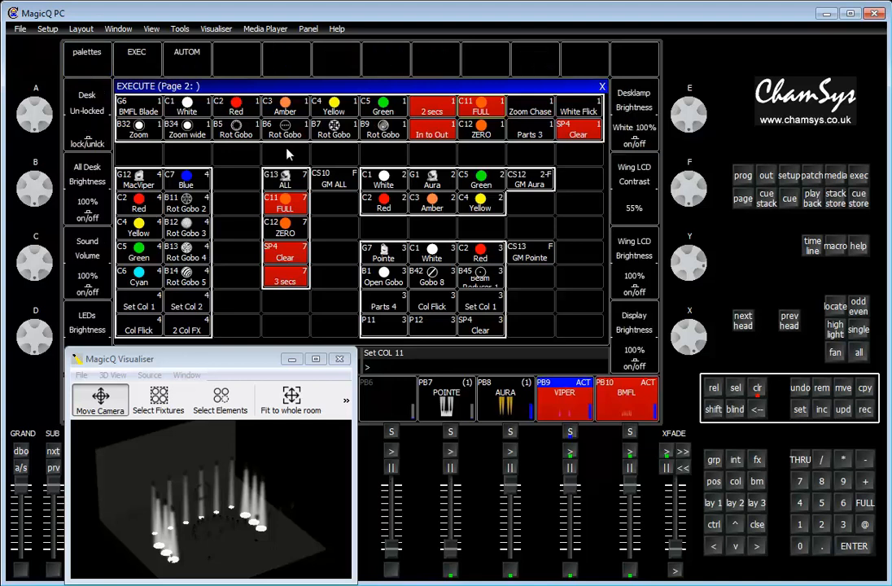
click(193, 136)
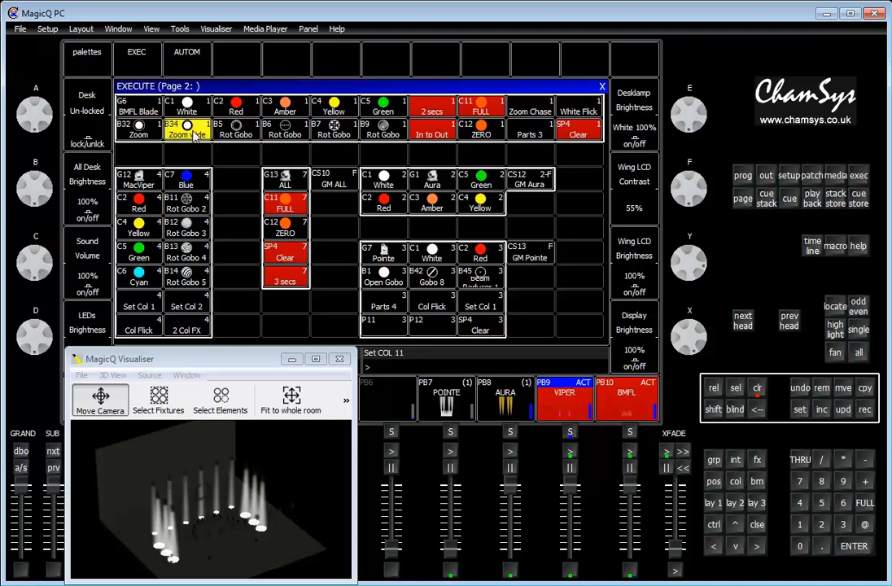
click(241, 112)
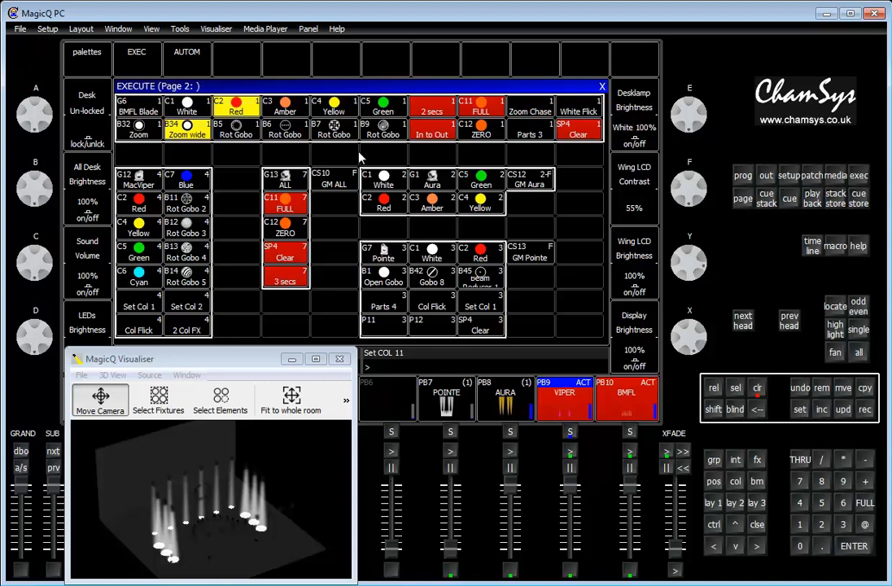
click(314, 132)
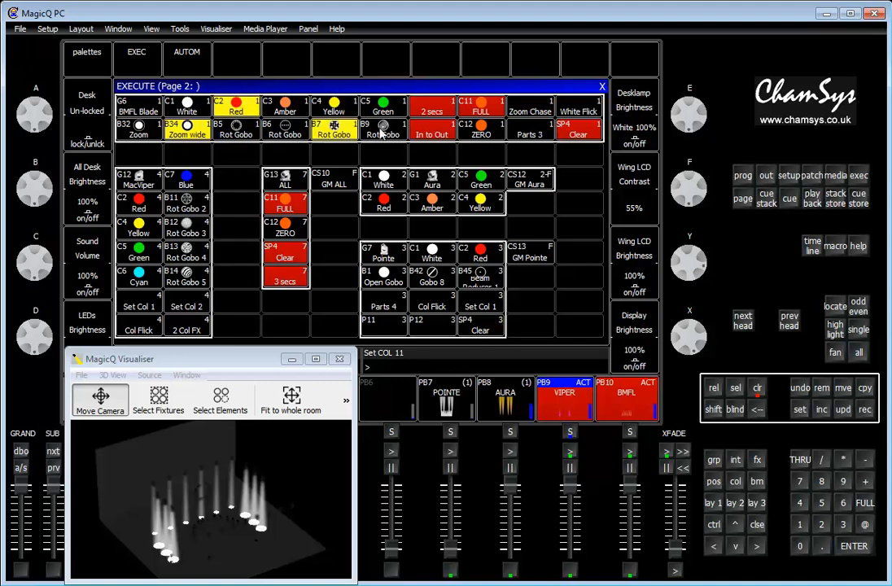
key(ctrl)
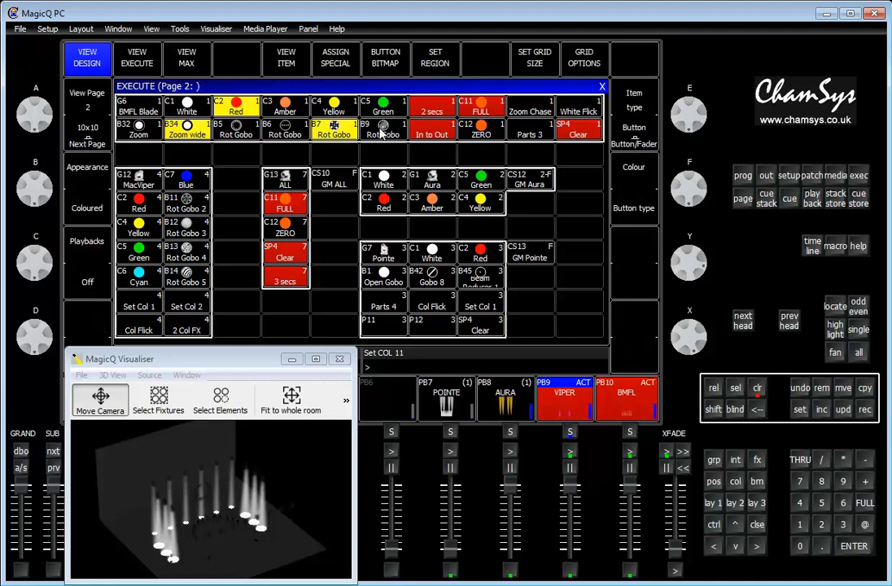
key(Return)
click(277, 500)
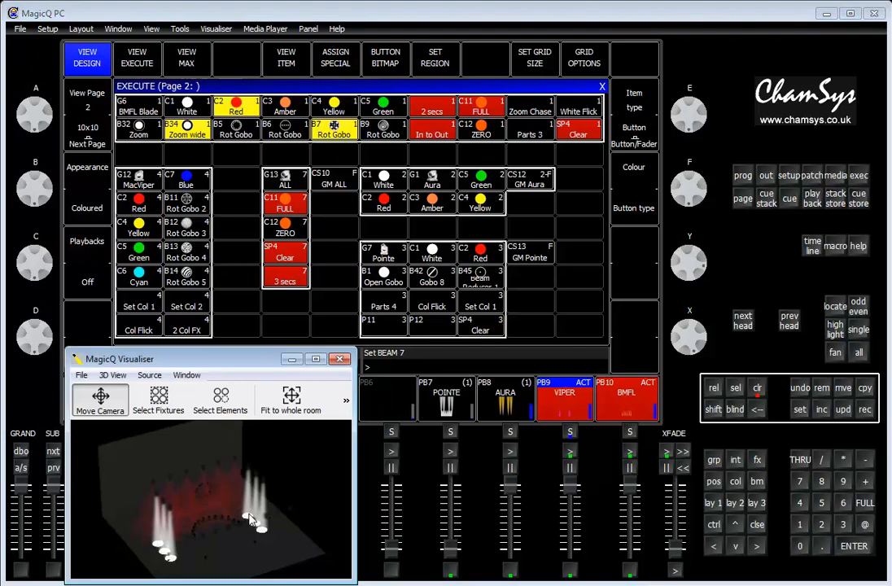
drag(201, 537, 155, 525)
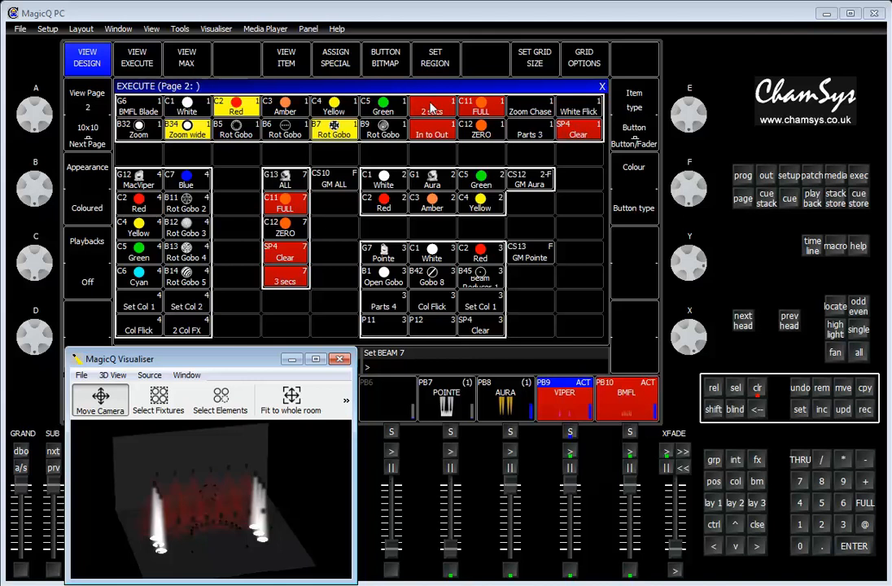
Step: Clear the BMFL region's programmer values and start its Zoom Chase effect
click(579, 130)
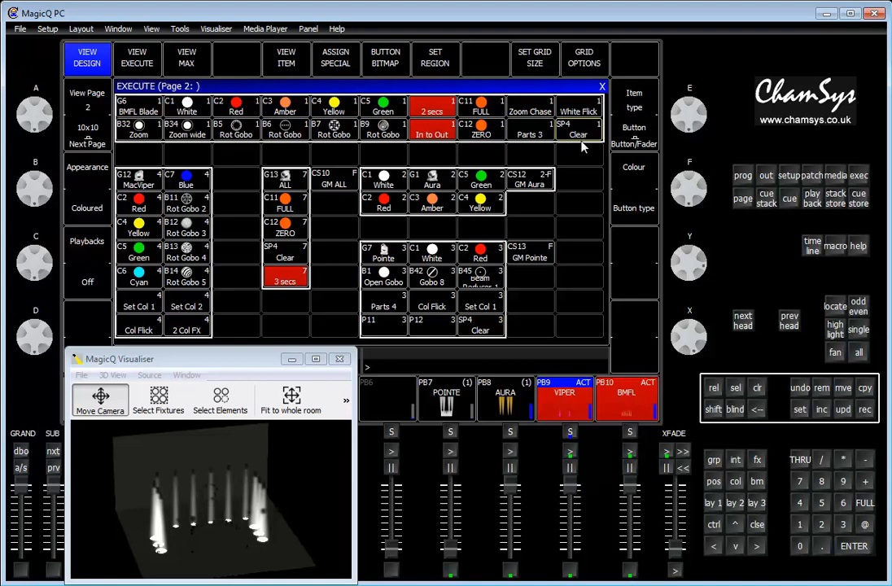
click(532, 113)
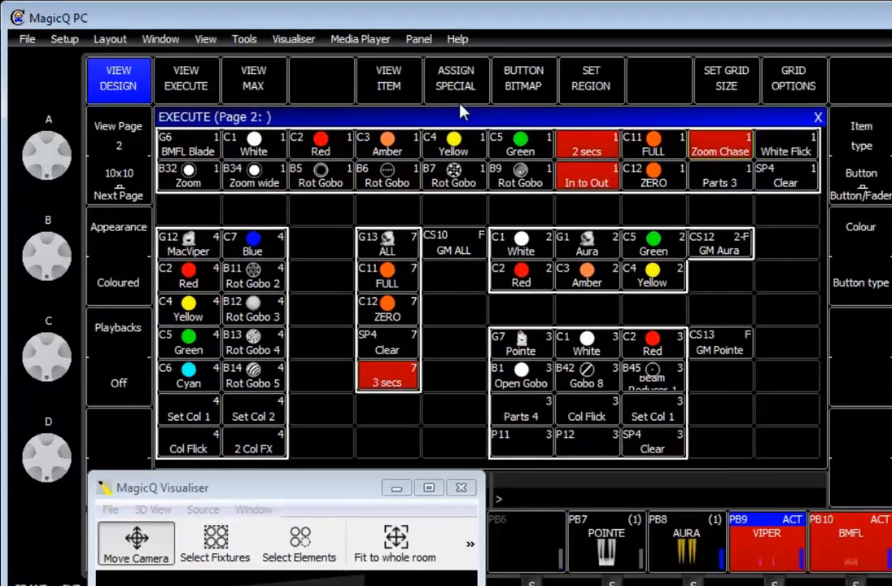
Step: View the FX choices available as special Execute items, and cancel without assigning one
click(456, 82)
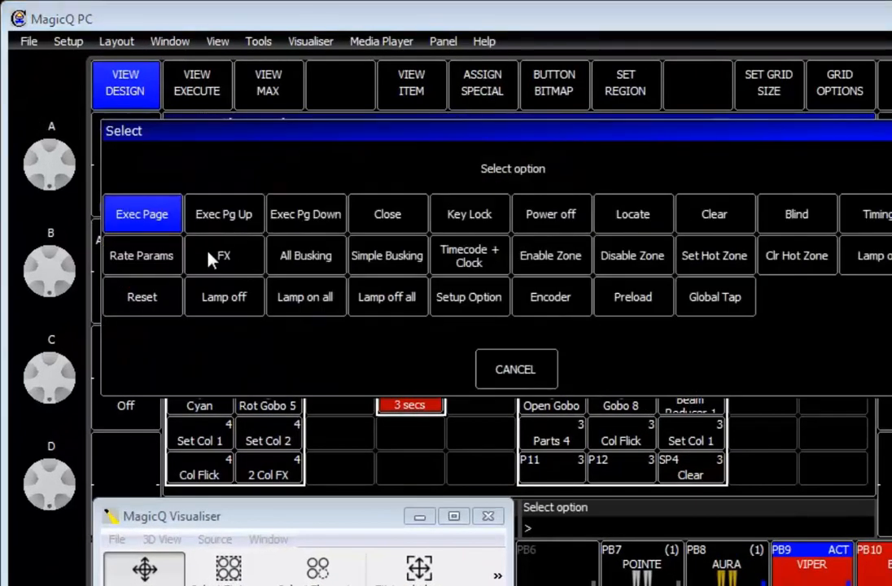
click(224, 257)
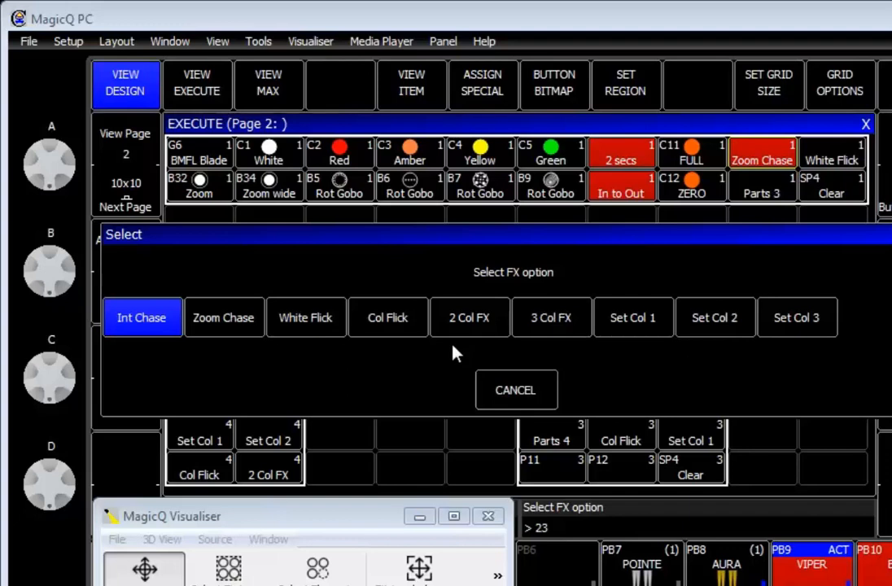
click(514, 392)
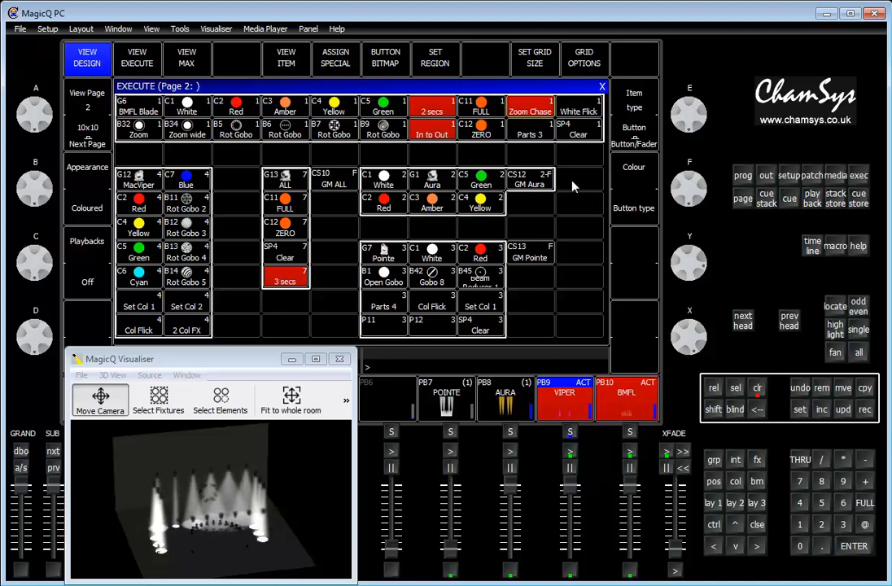
Step: Clear the programmer and leave the VIPER playback active with the BMFL playback lowered to zero
click(757, 388)
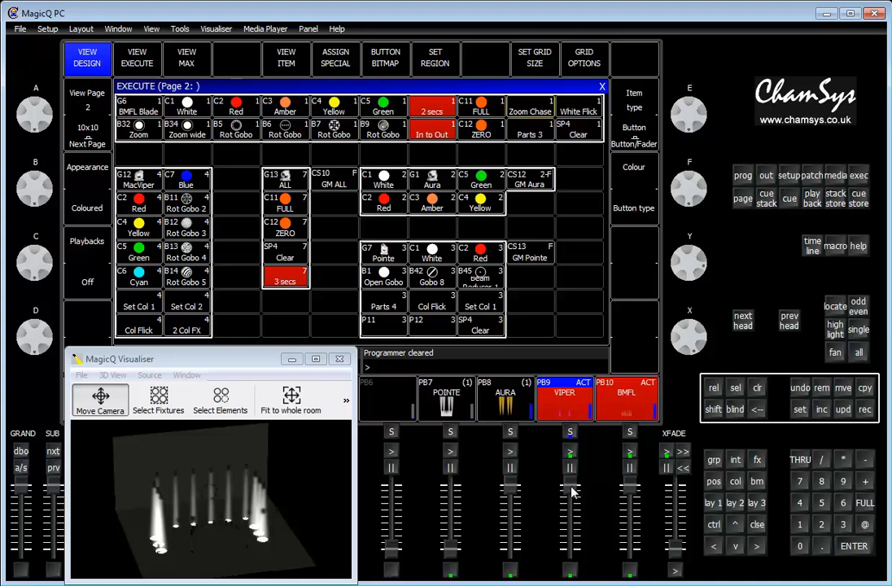
drag(570, 485, 575, 556)
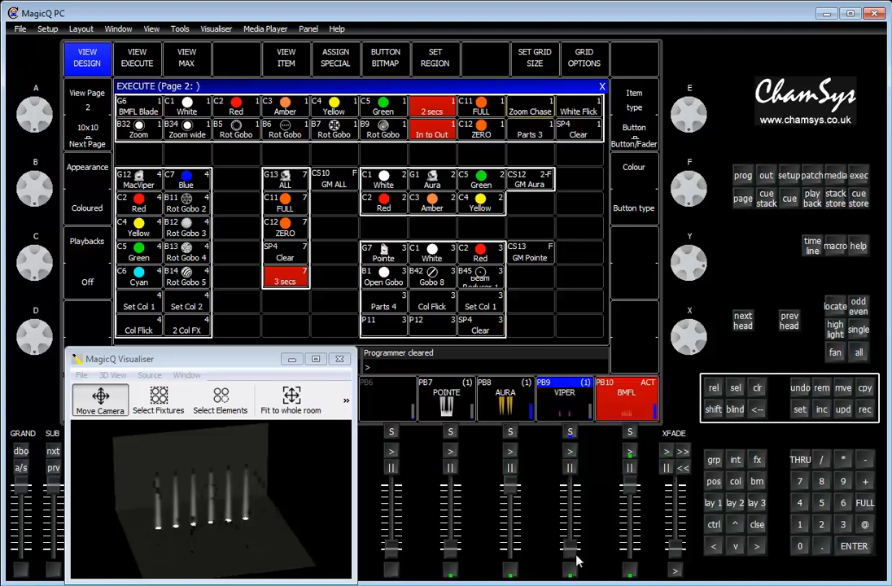
click(569, 451)
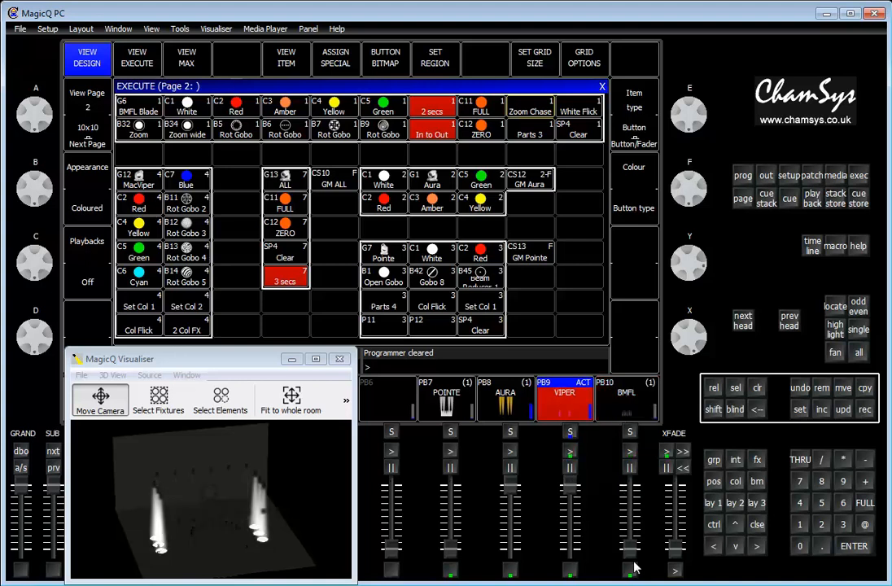
drag(242, 495, 274, 530)
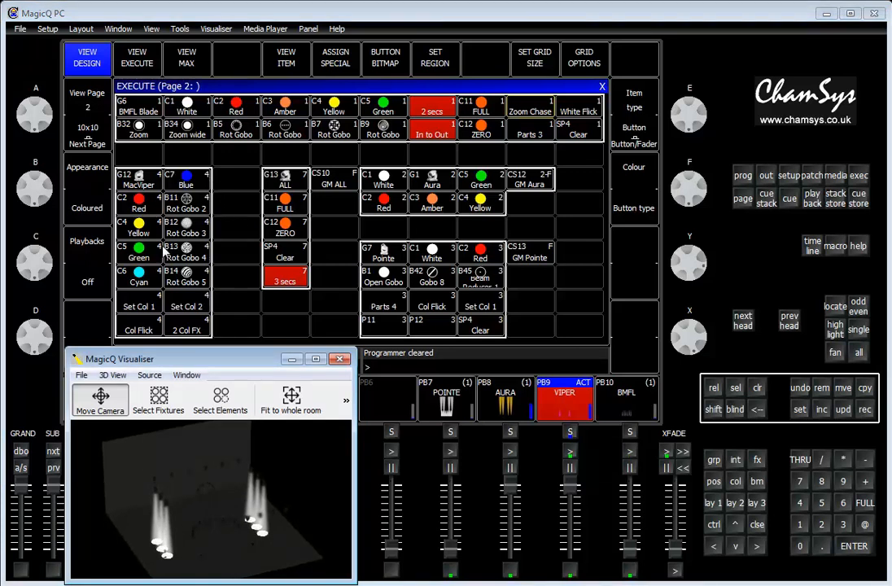
Step: Switch the MacViper colour through Yellow, Green and Cyan, ending on Red
click(140, 228)
click(139, 255)
click(140, 277)
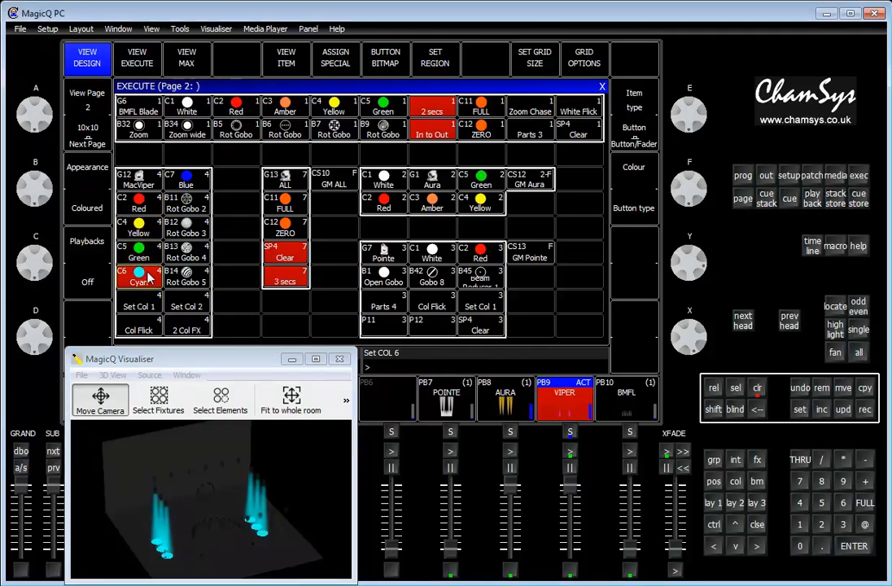
click(141, 206)
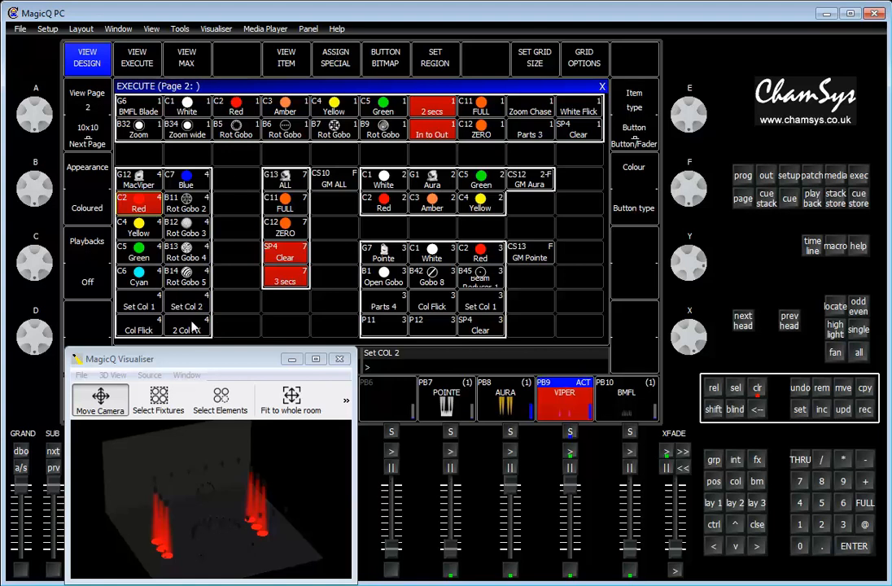
Step: Set the MacViper effect's colour 1 to Yellow and start Col Flick
click(141, 308)
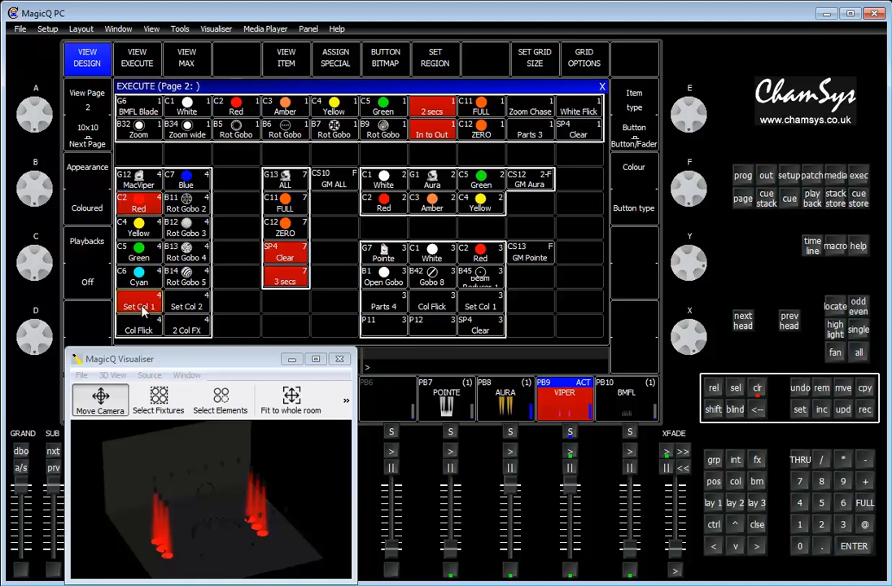
click(142, 231)
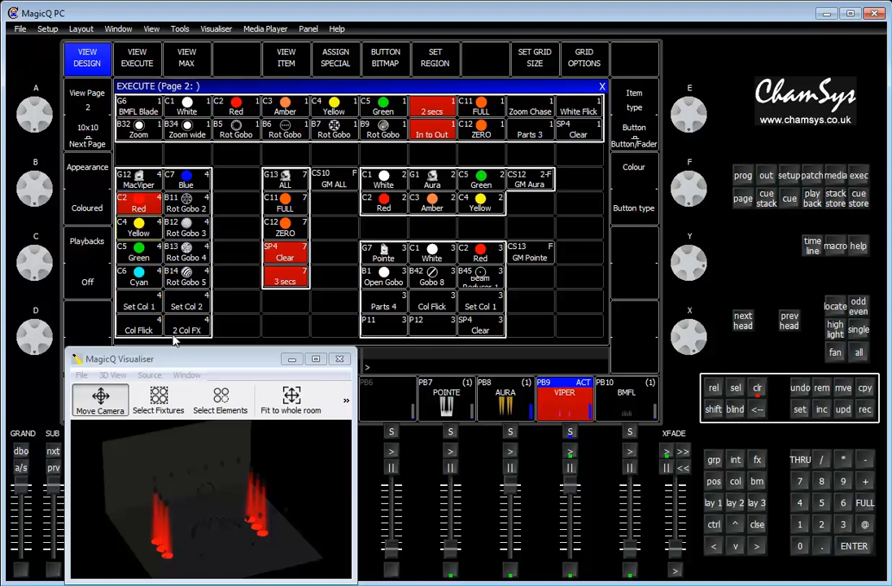
click(147, 331)
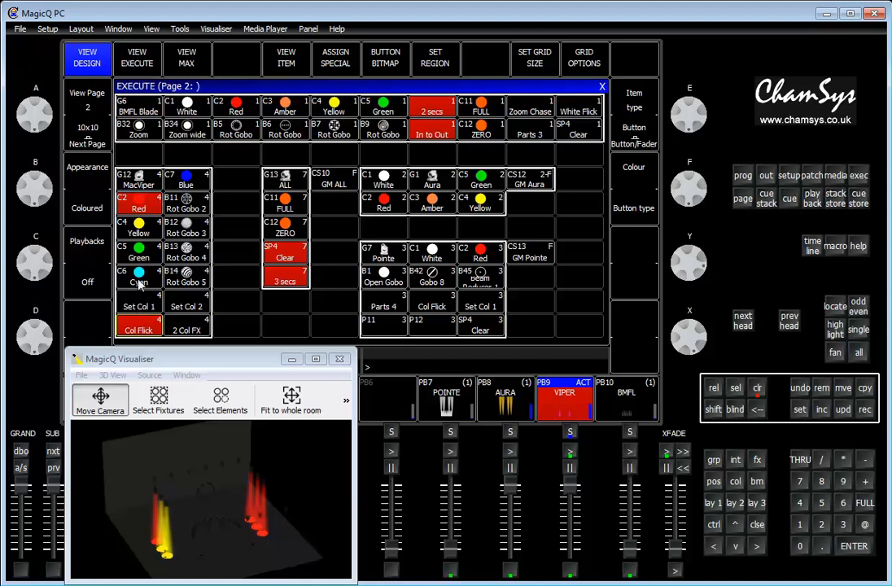
Step: Set the MacViper effect's colour 2 to Green and run 2 Col FX in place of Col Flick
click(193, 308)
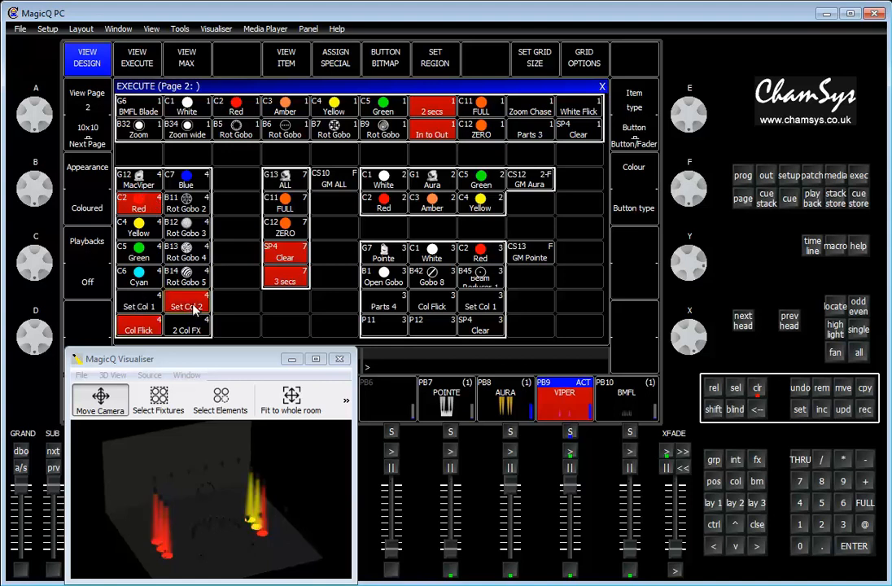
click(131, 256)
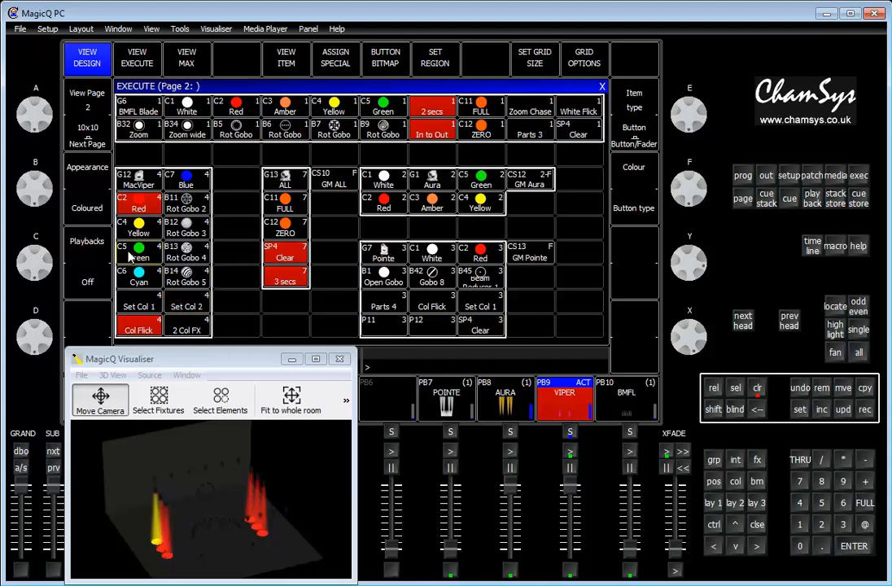
click(186, 329)
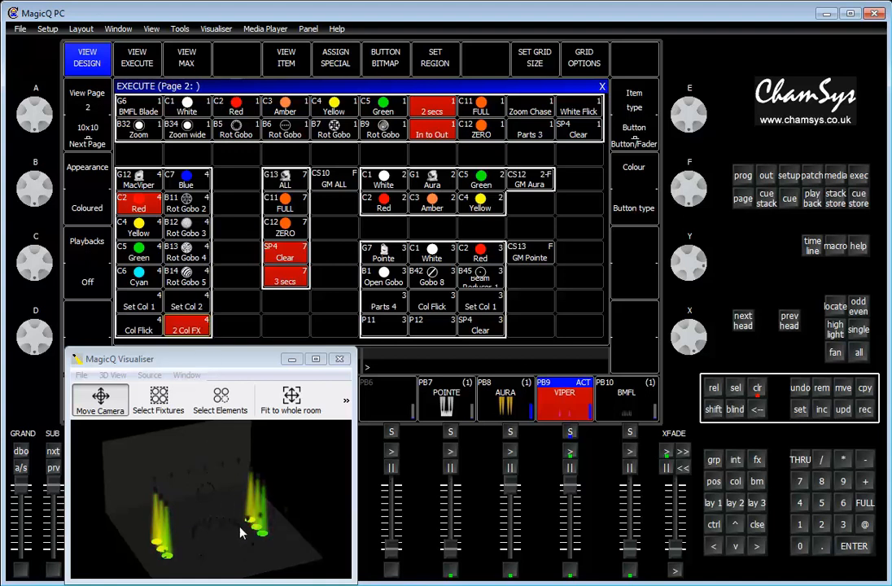
click(303, 524)
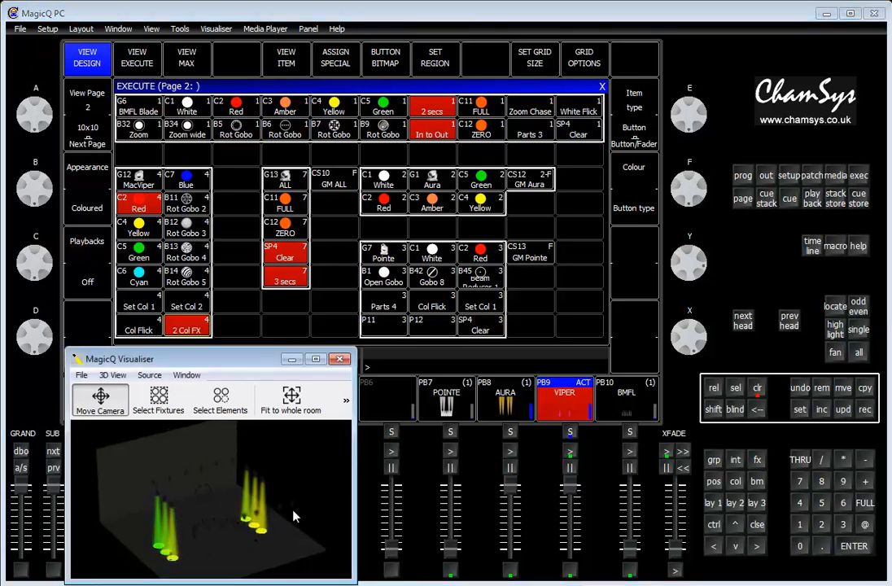
Step: Set the MacViper effect's colour 2 to Cyan and colour 1 to Red, and clear the programmer
click(195, 310)
click(142, 280)
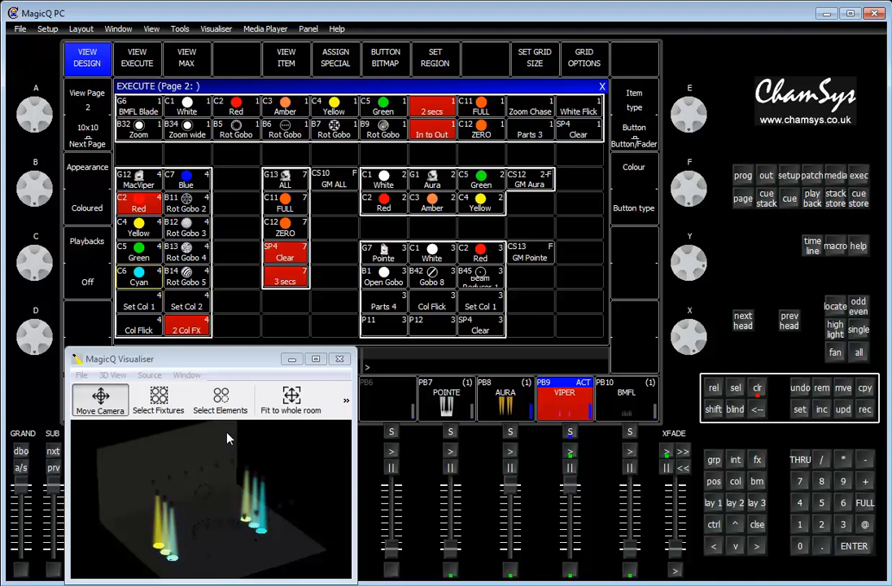
click(136, 307)
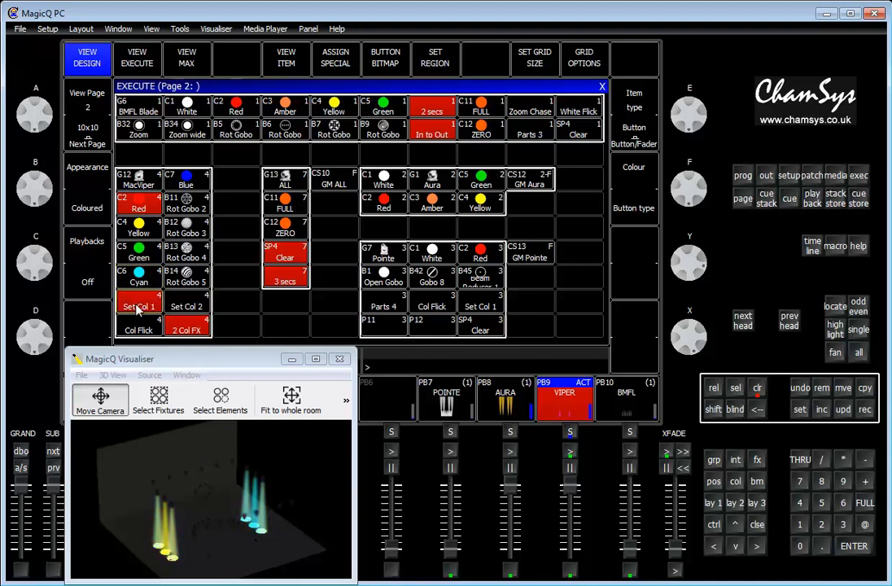
click(140, 207)
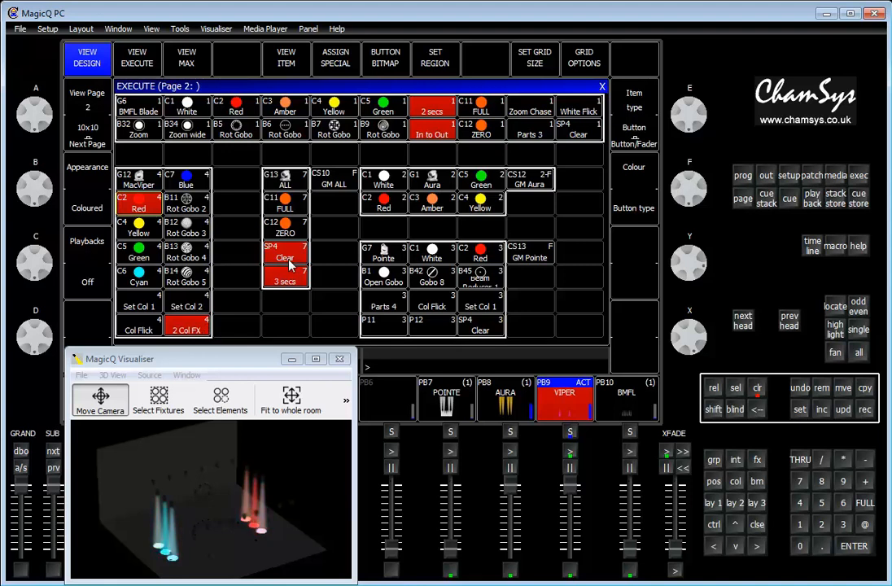
click(757, 390)
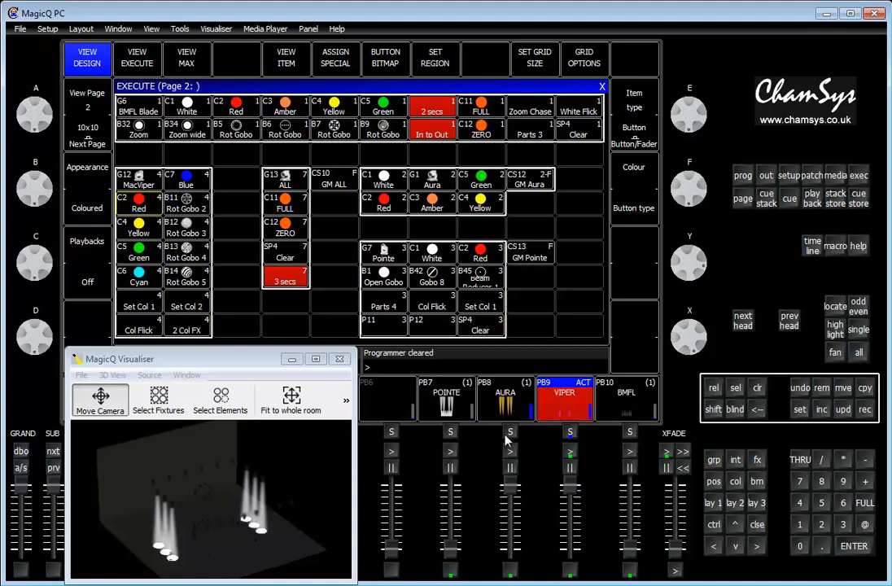
Step: Activate the BMFL playback, run Zoom Chase on the BMFL Blades and clear the programmer
click(631, 453)
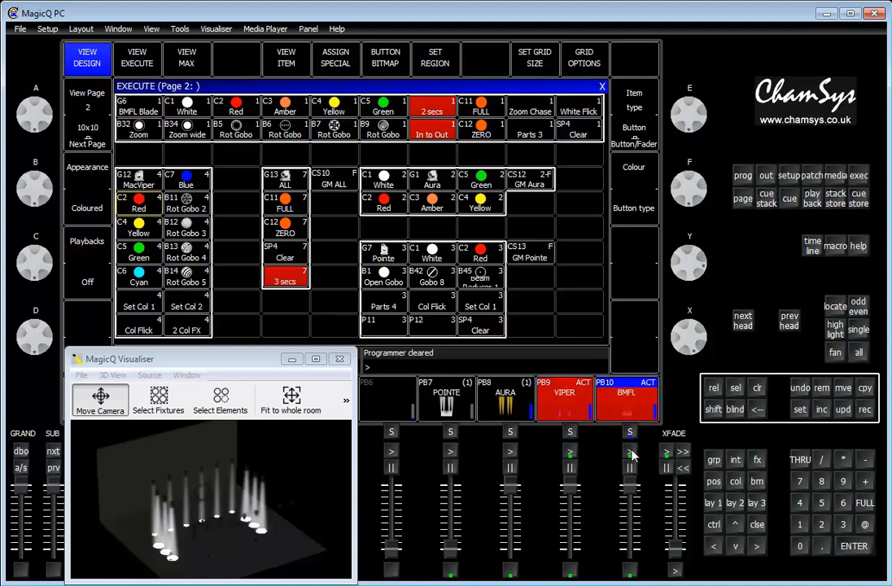
click(531, 112)
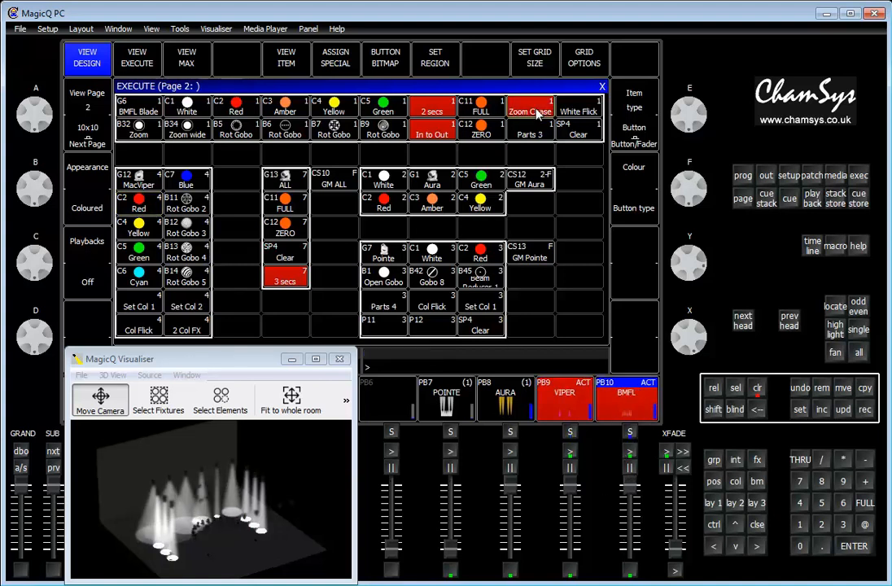
click(263, 500)
drag(262, 501, 227, 483)
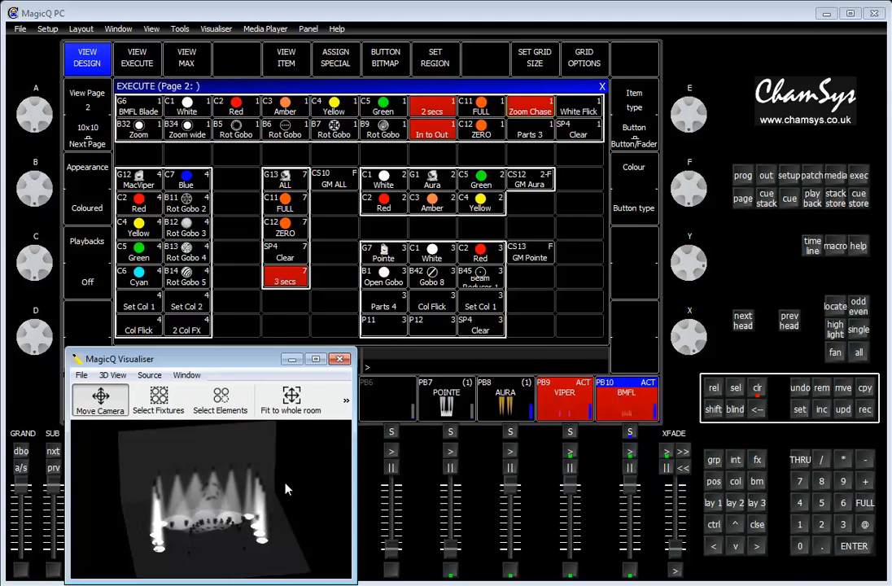
click(757, 389)
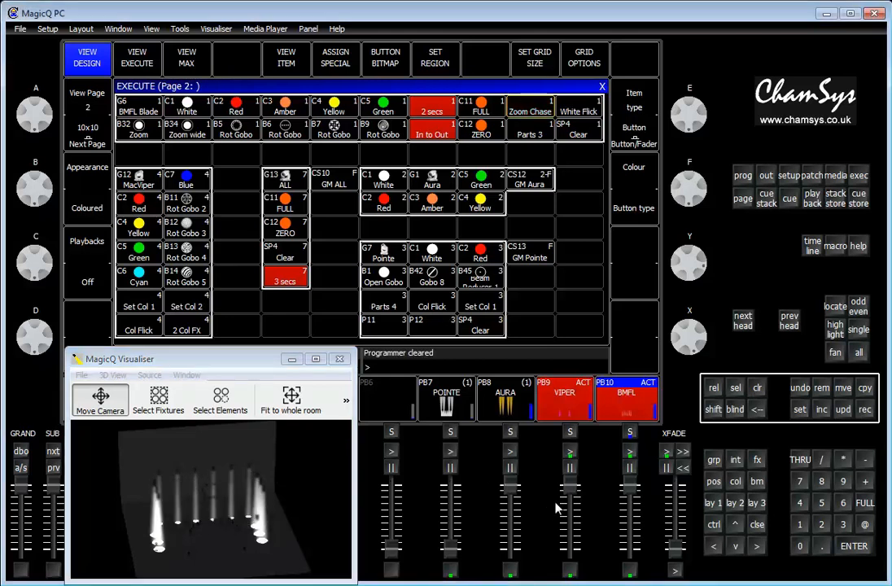
Step: Release the VIPER playback and run White Flick with Parts 3 over Red on the BMFL Blades, with 2 secs and In to Out off
click(578, 566)
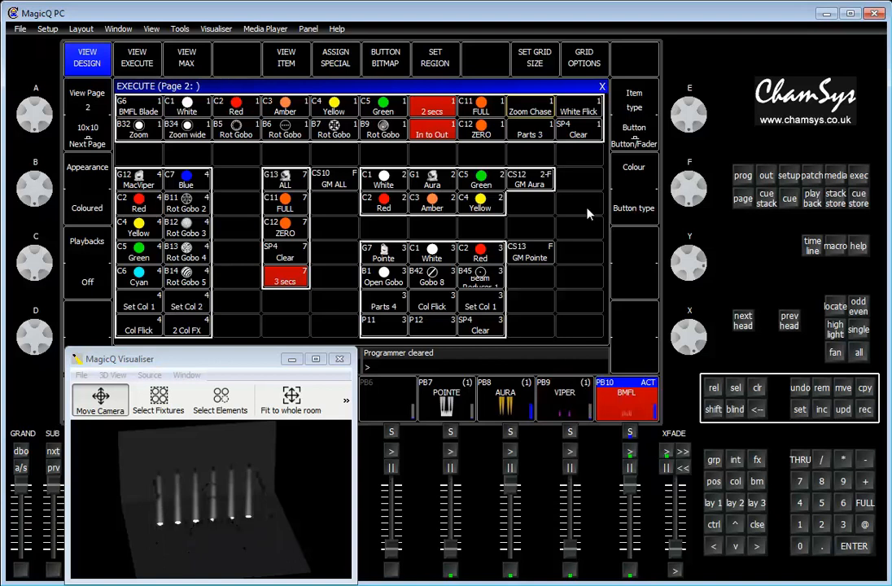
click(429, 133)
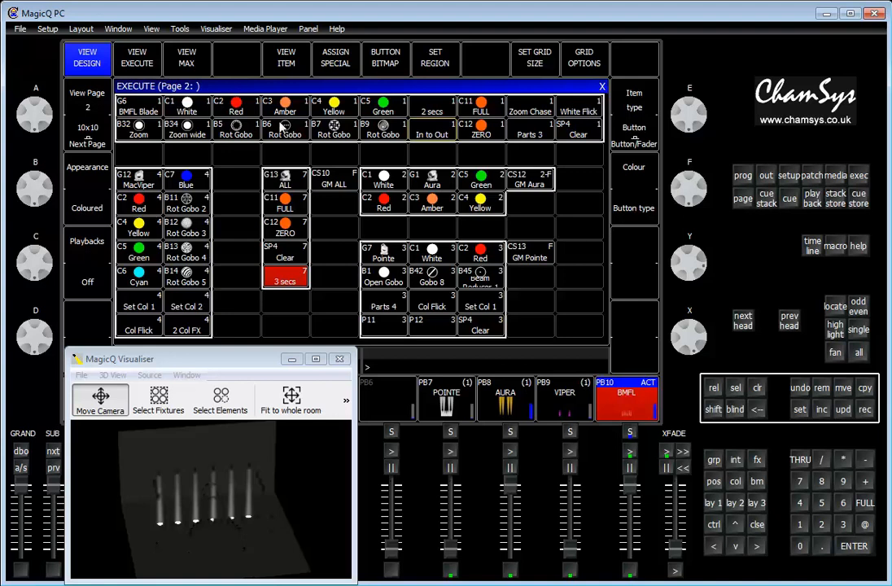
click(237, 107)
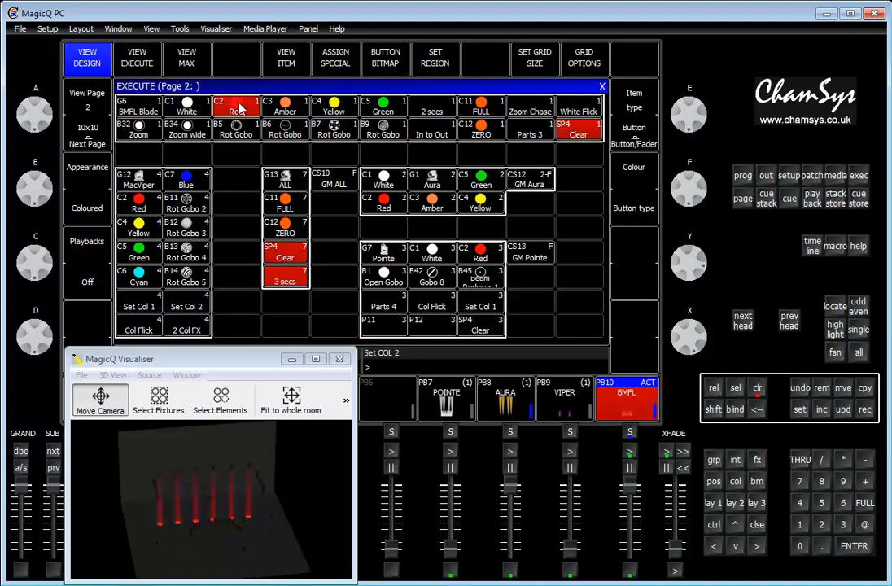
click(583, 113)
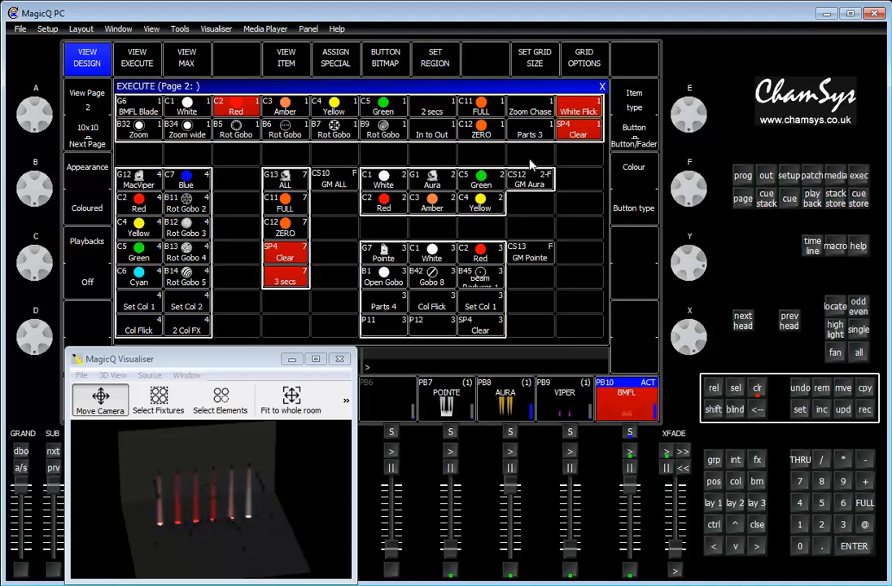
click(533, 137)
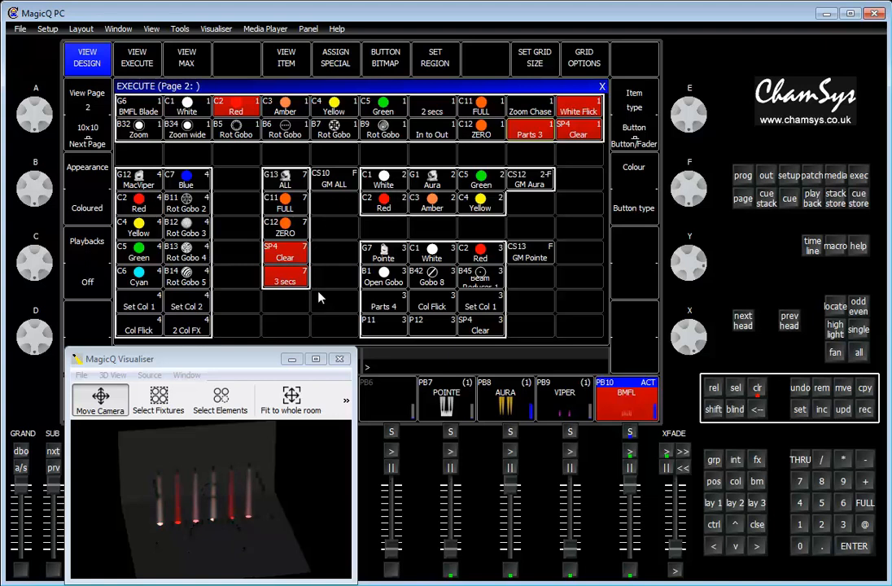
Step: Raise the VIPER playback to full and start Col Flick on the MacVipers
drag(574, 553, 570, 472)
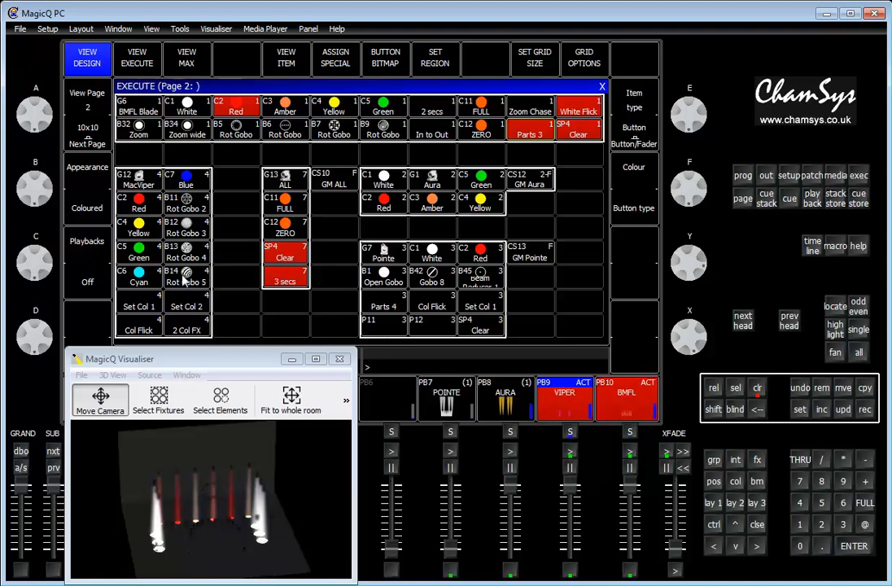
click(139, 330)
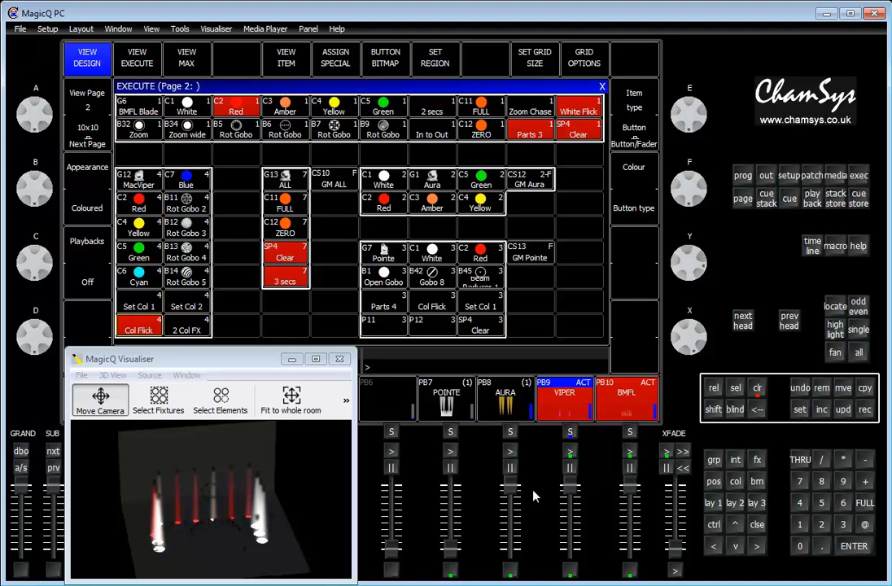
Step: Activate the POINTE playback and give the Pointes Red with Gobo 8
click(449, 469)
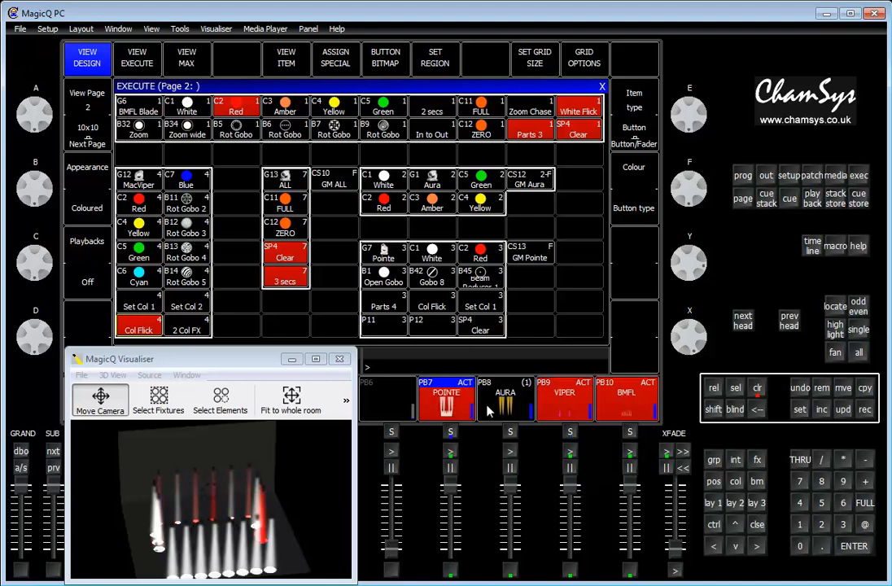
click(480, 253)
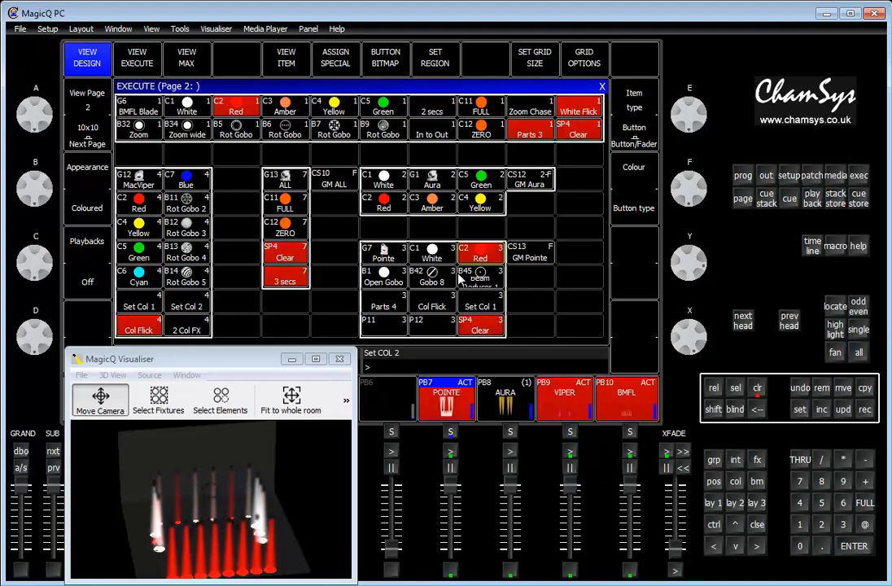
click(437, 281)
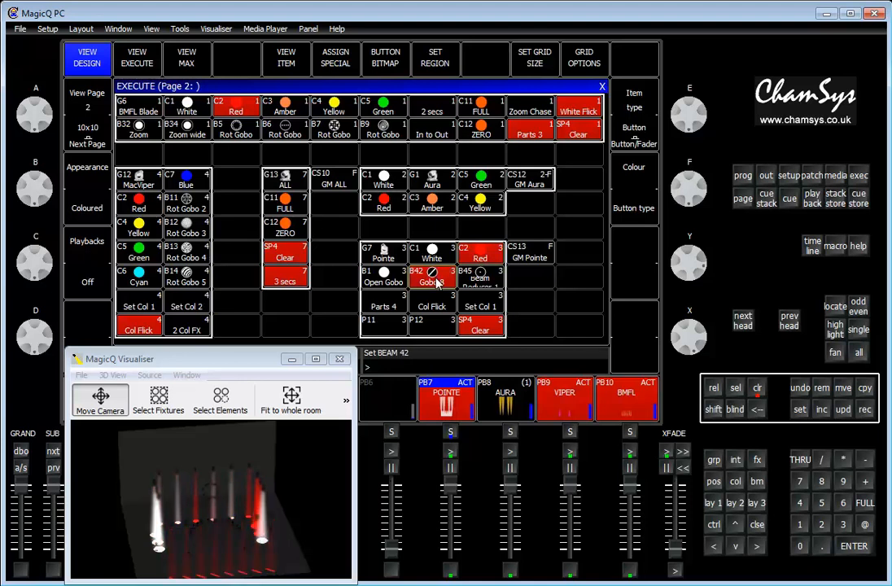
drag(322, 521, 308, 531)
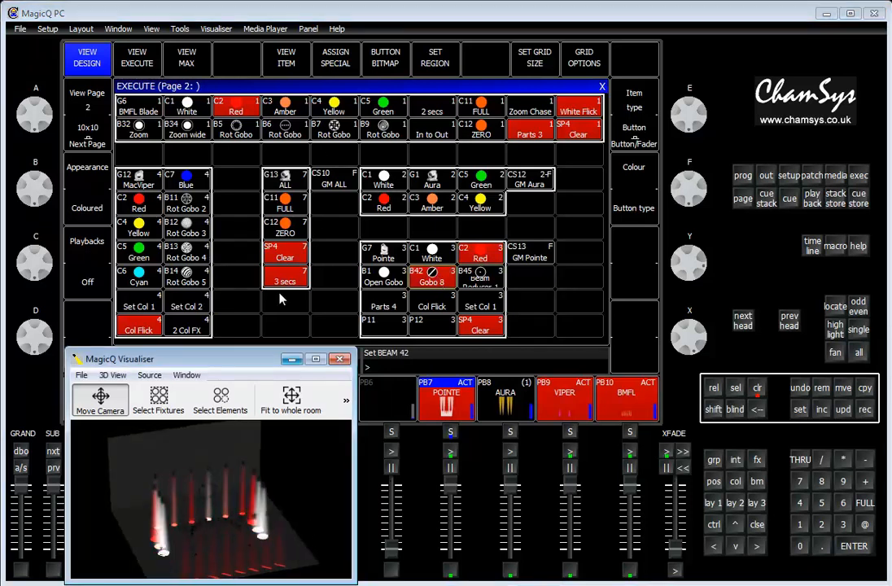
Step: In the execute view, adjust the GM Pointe and GM ALL master faders and clear the ALL region
click(142, 65)
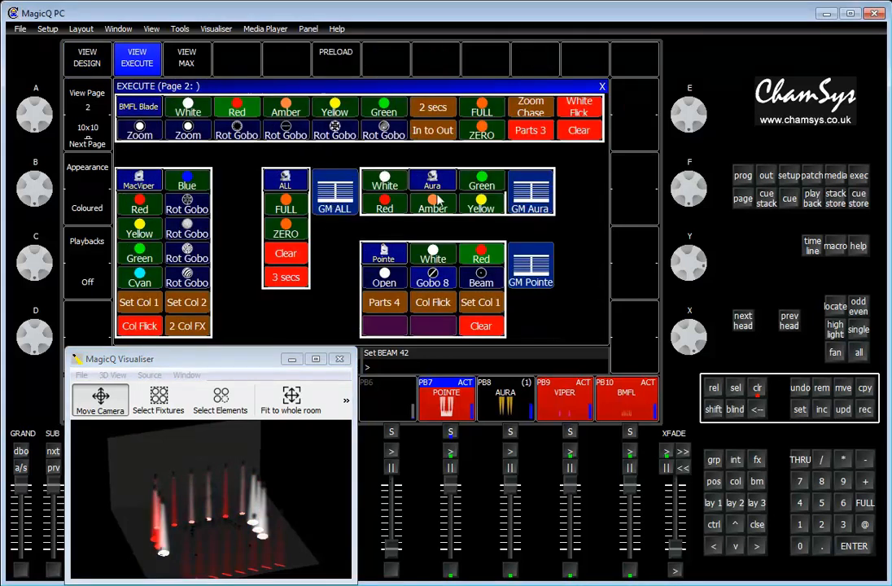
click(537, 249)
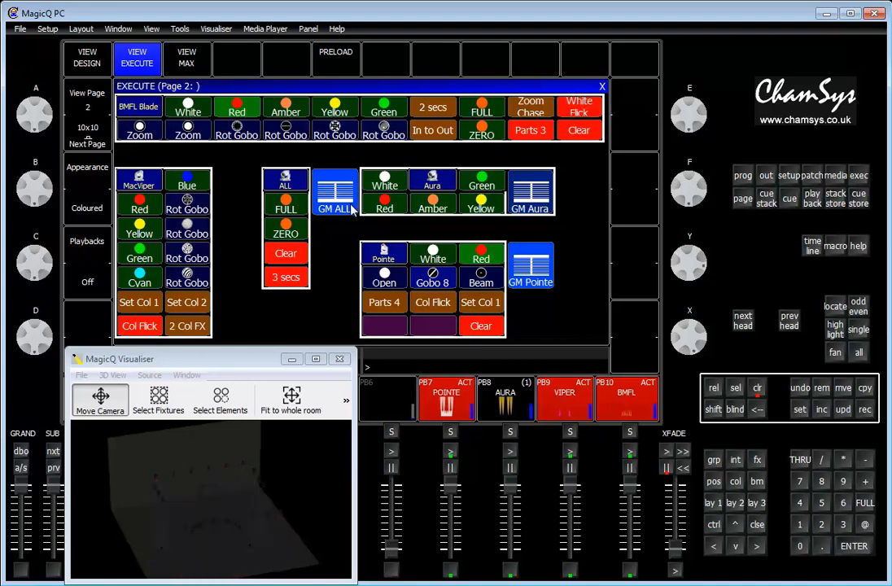
mouse_move(357, 171)
mouse_down()
mouse_move(351, 203)
mouse_move(350, 186)
mouse_up()
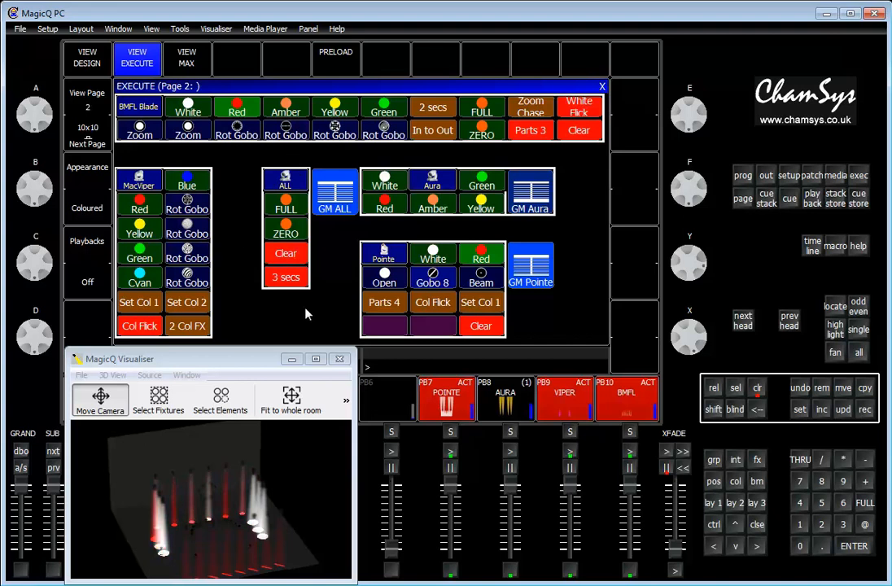
click(289, 258)
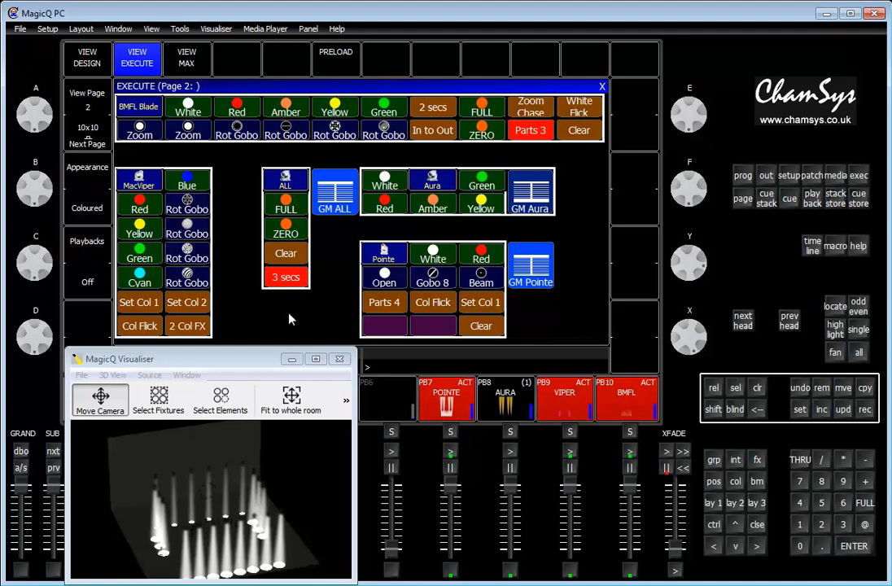
Step: Return to the design view and review the special item options for the empty cell below GM Pointe, without assigning one
click(82, 57)
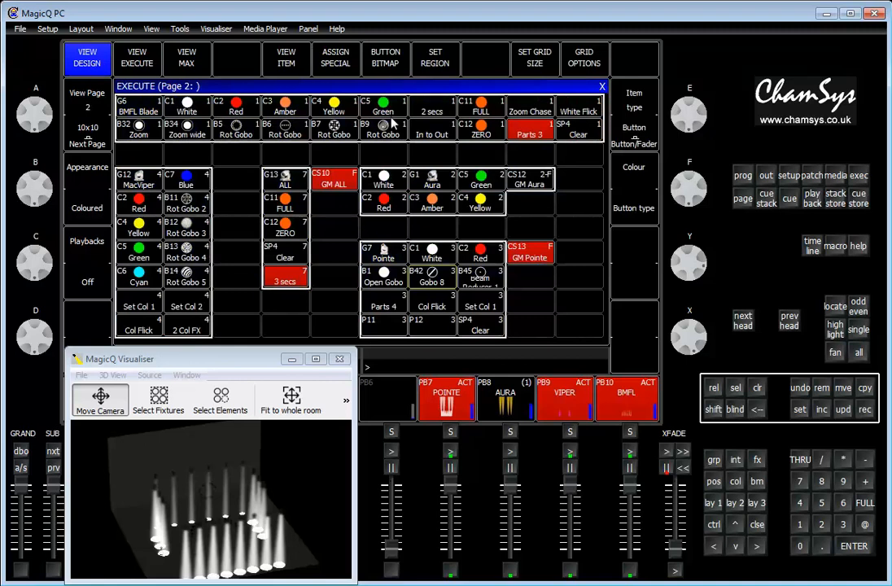
click(552, 283)
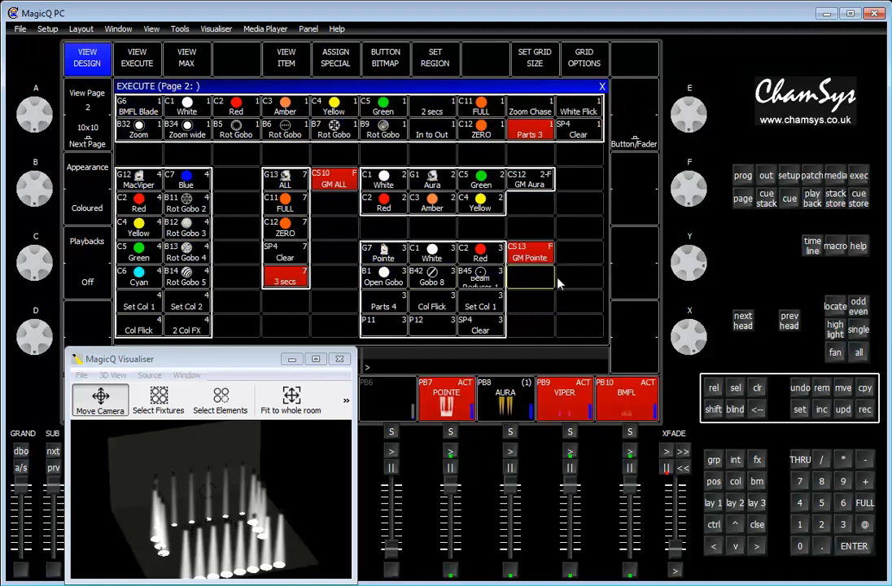
click(292, 51)
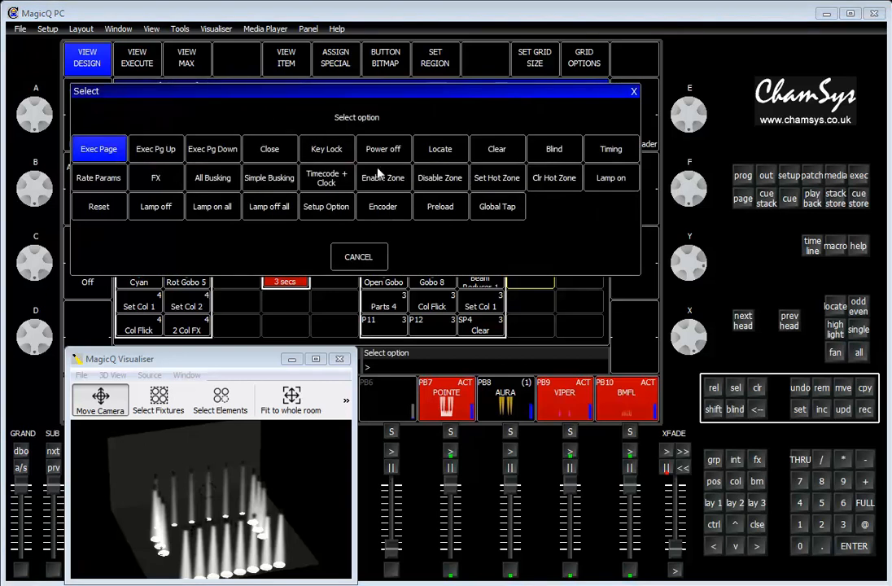
click(359, 259)
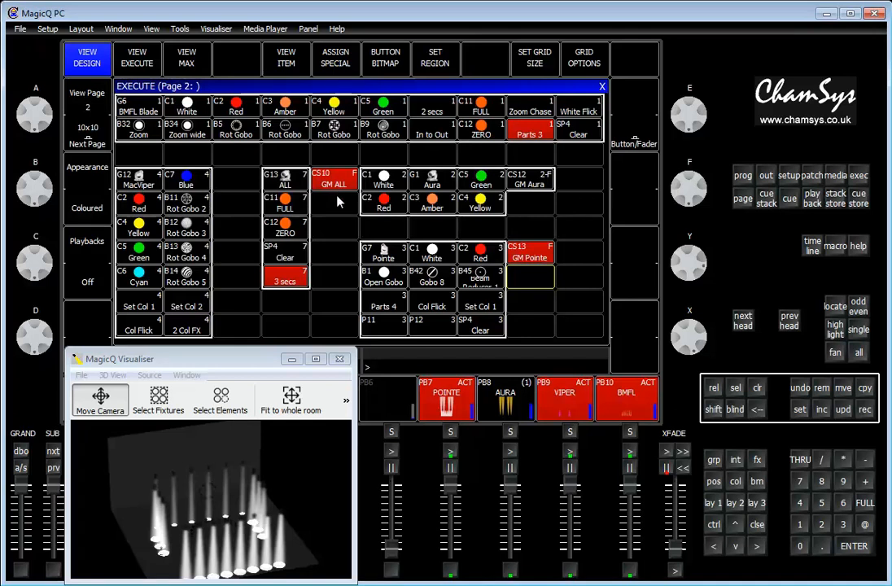
Step: Show Execute page 3 with the macro automation list and examine the scheduled Start, GO and End events
click(94, 134)
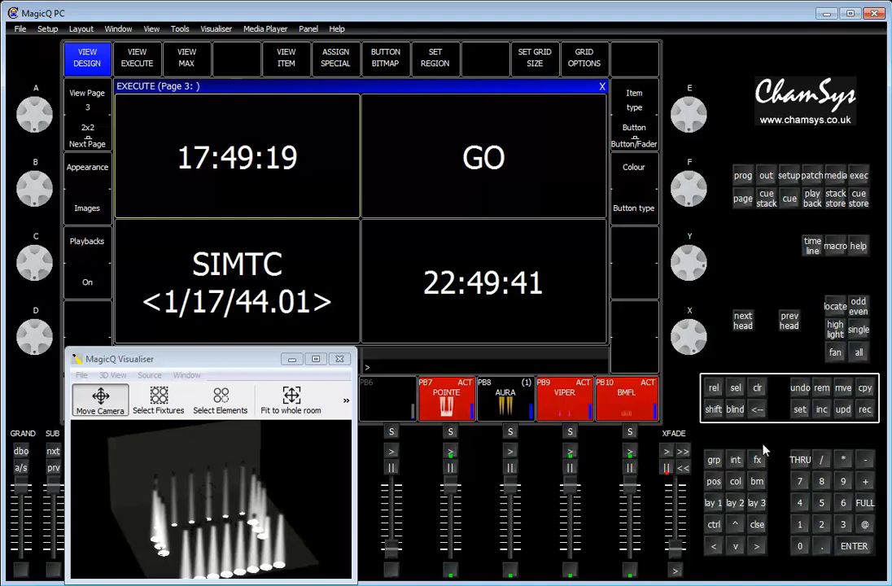
click(756, 503)
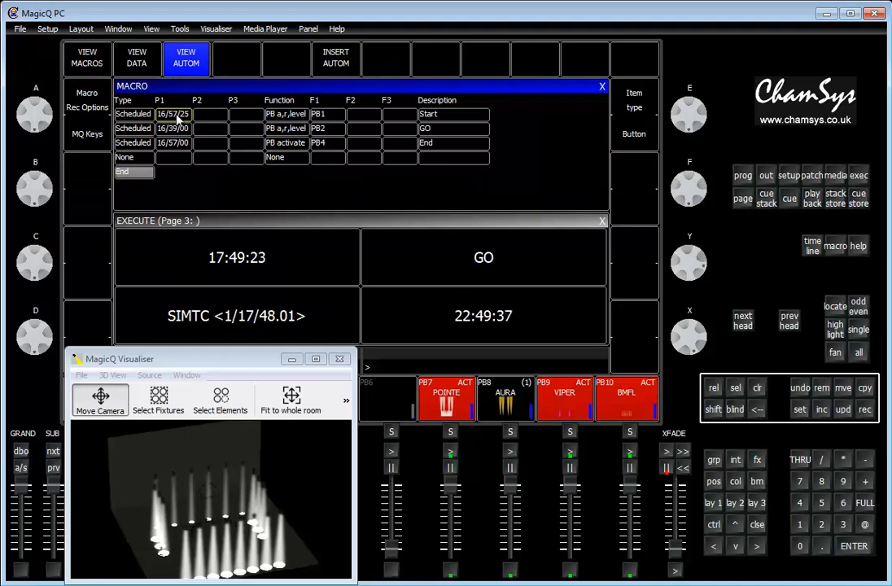
click(293, 225)
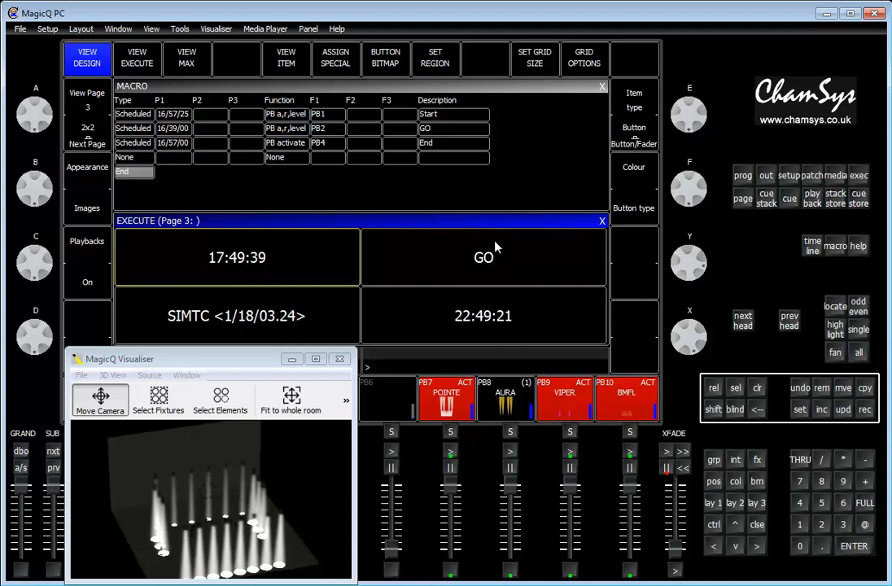
click(441, 130)
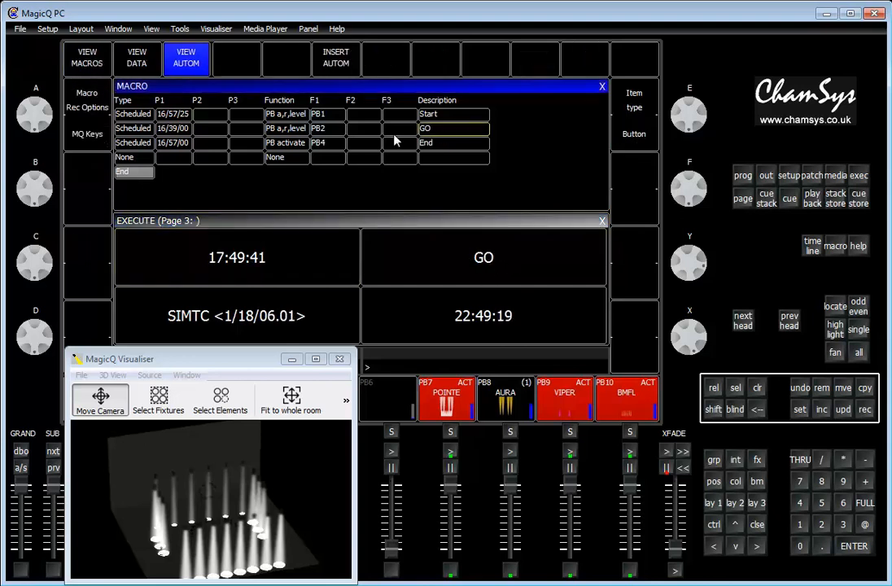
drag(134, 131, 433, 130)
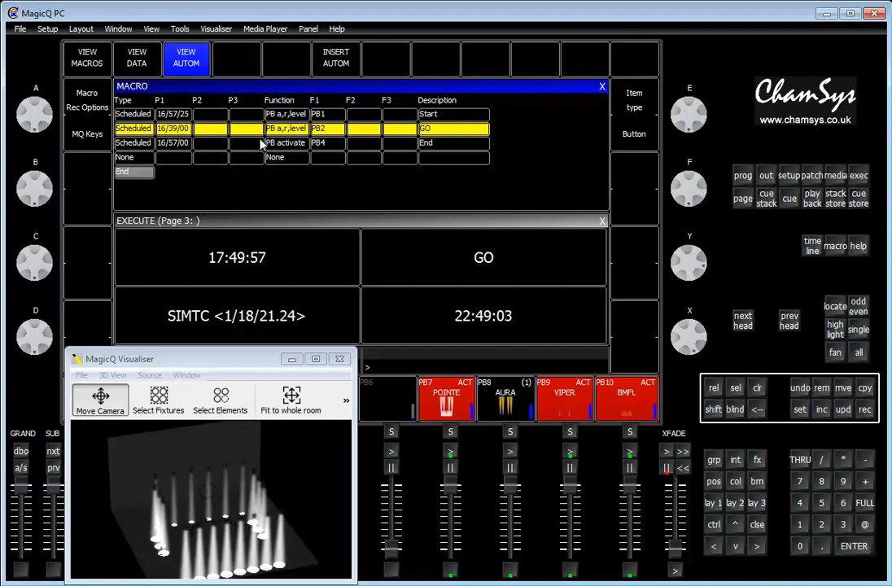
Step: Set the Start automation's scheduled time to 17/50/15 and highlight the GO event's row
click(184, 117)
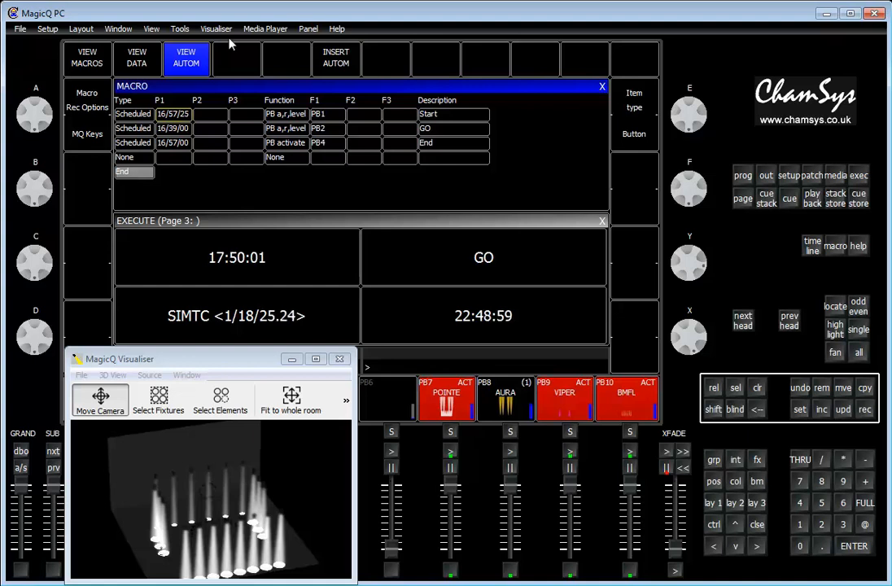
text(17/50/06+)
key(BackSpace)
key(BackSpace)
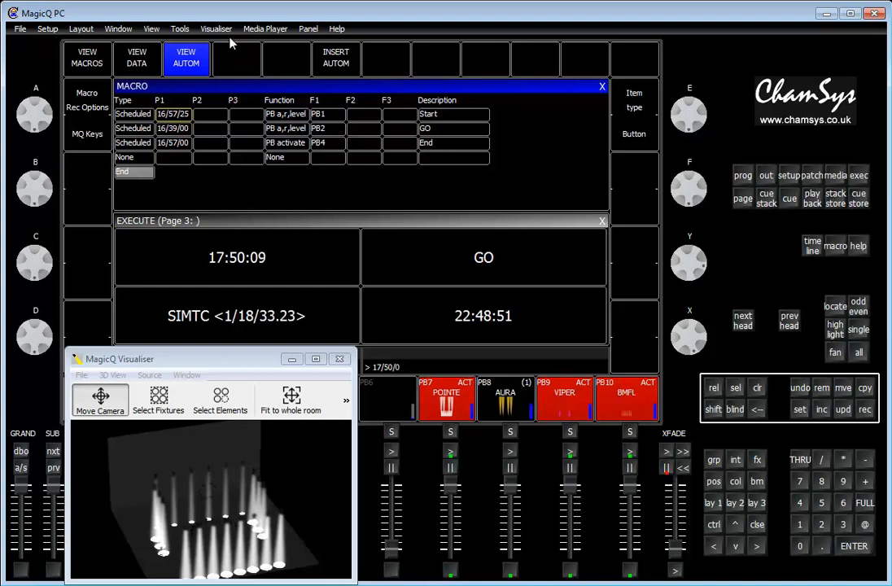
text(15)
key(Return)
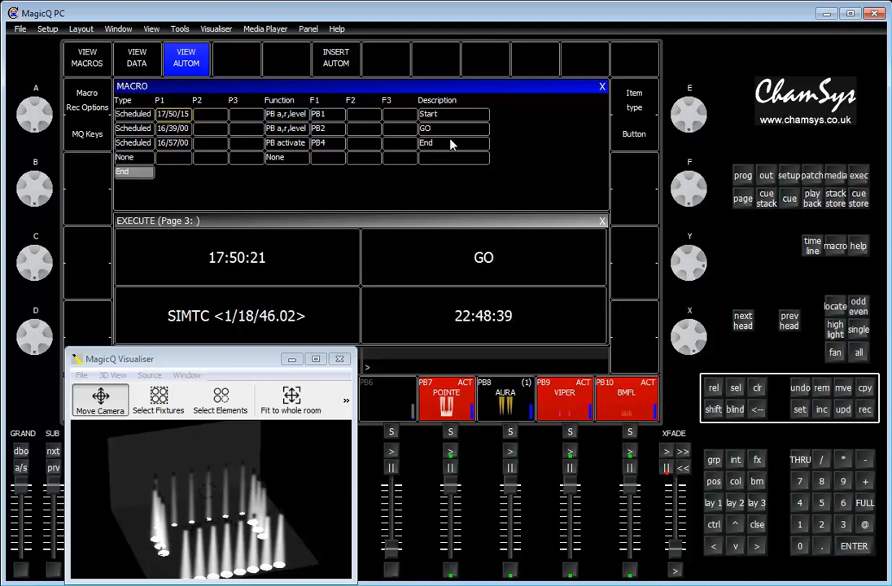
drag(144, 132, 456, 133)
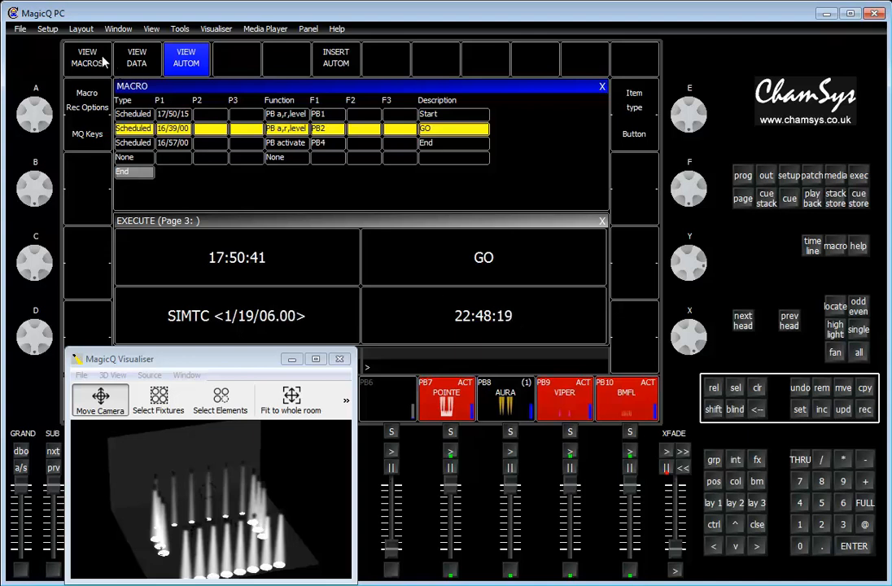
Step: Return to Execute page 1 and review the special item options for the empty cell beside the MacViper 3 secs item
click(728, 502)
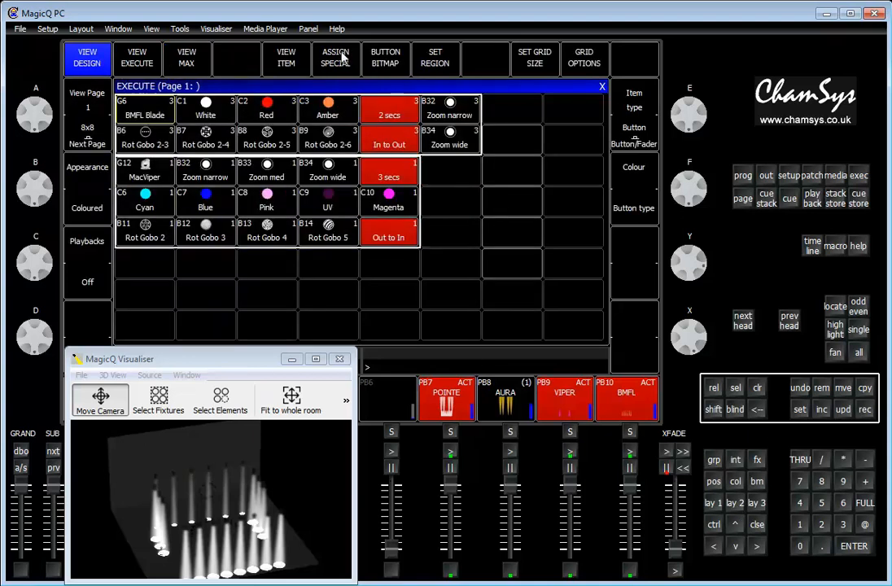
click(471, 182)
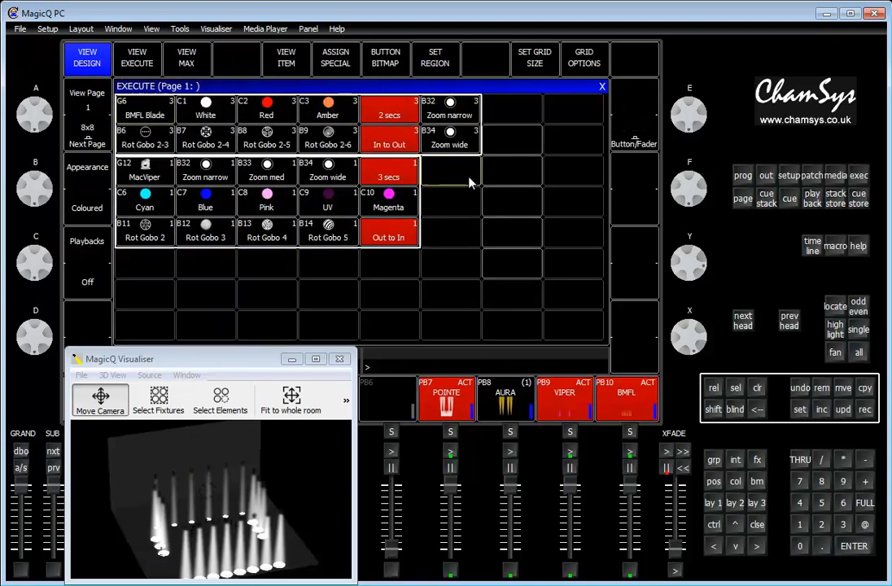
click(350, 65)
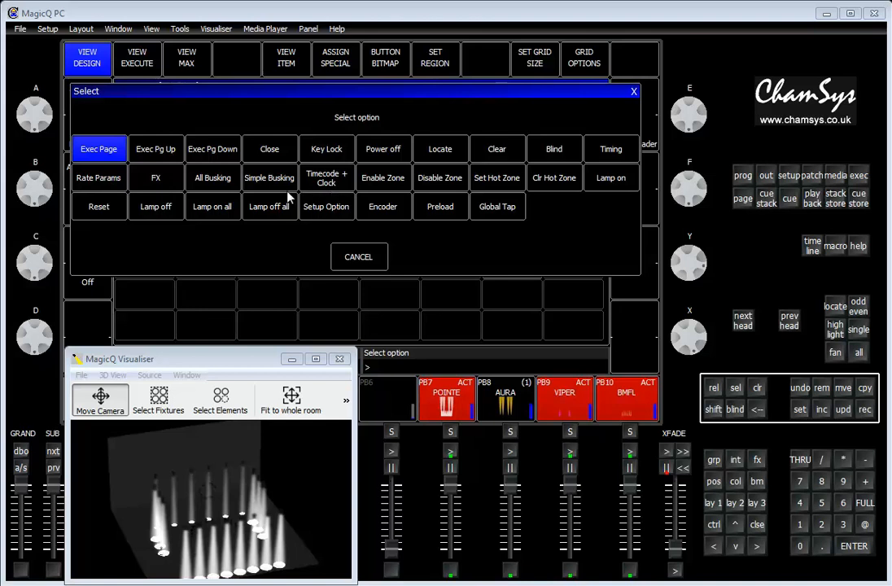
click(358, 258)
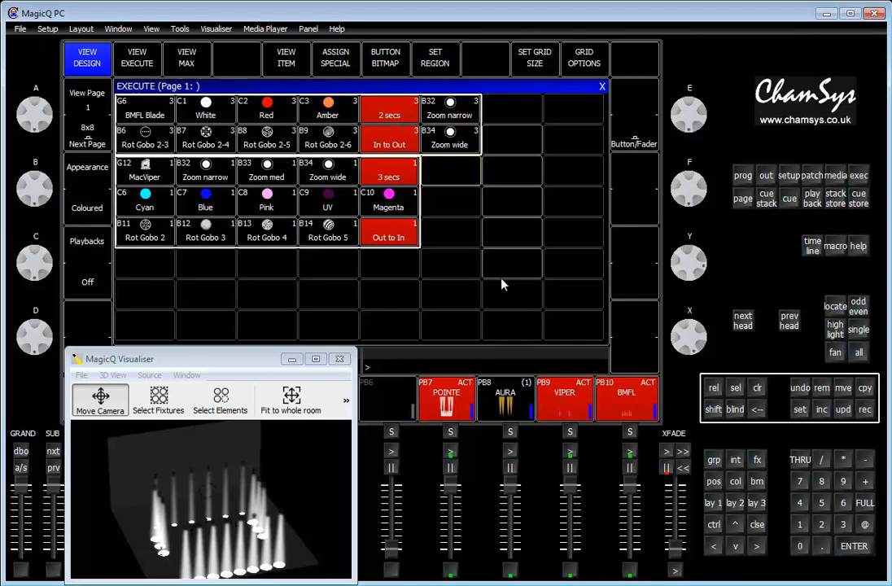